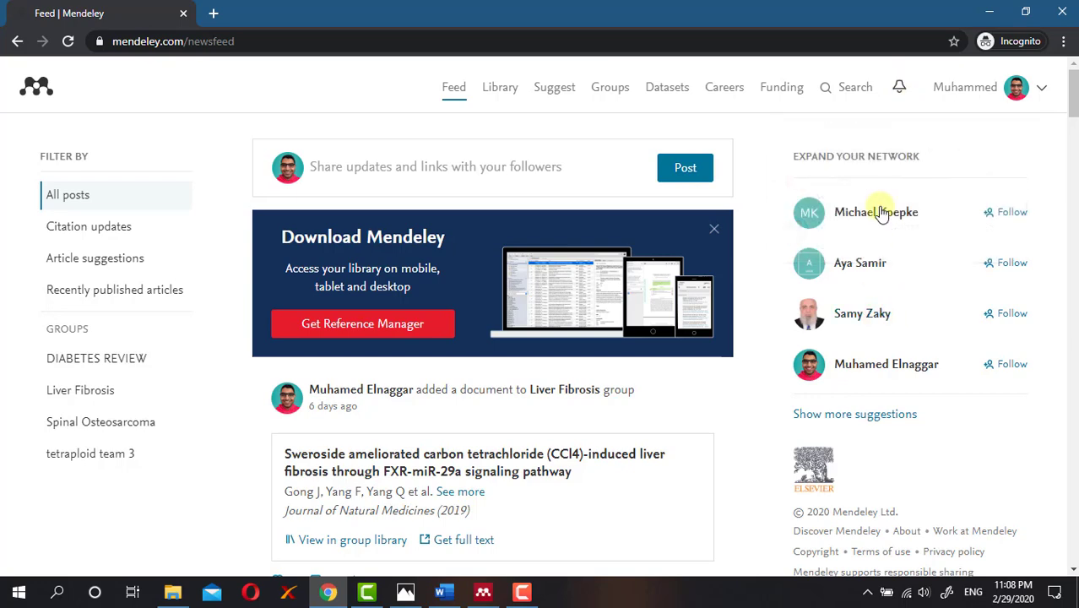
# - Browse the document posts in the web news feed and minimize the browser window
pyautogui.scroll(-3, 571, 306)
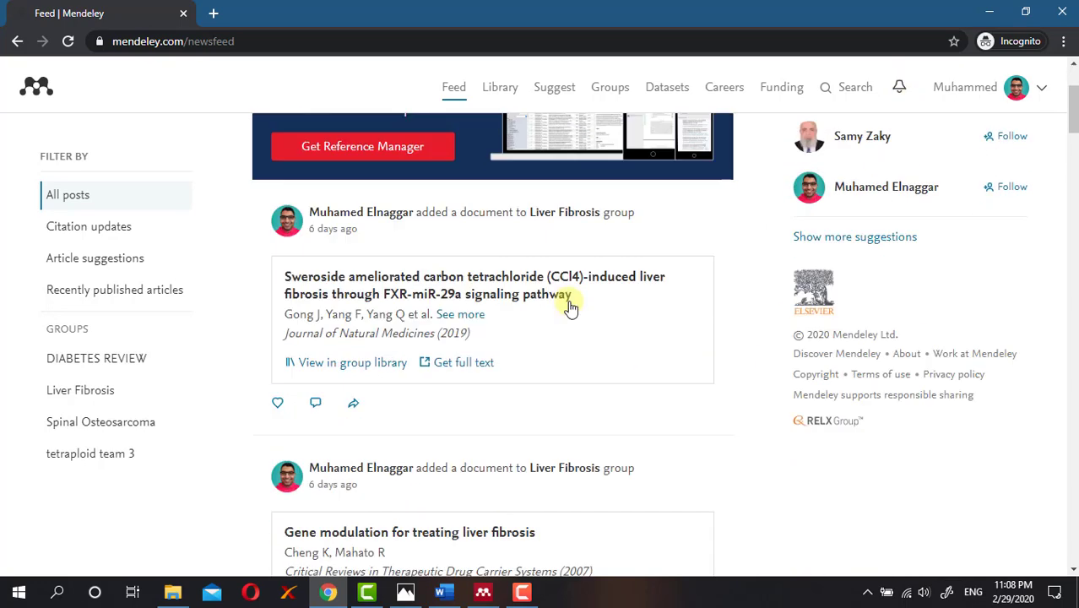
pyautogui.scroll(1, 841, 265)
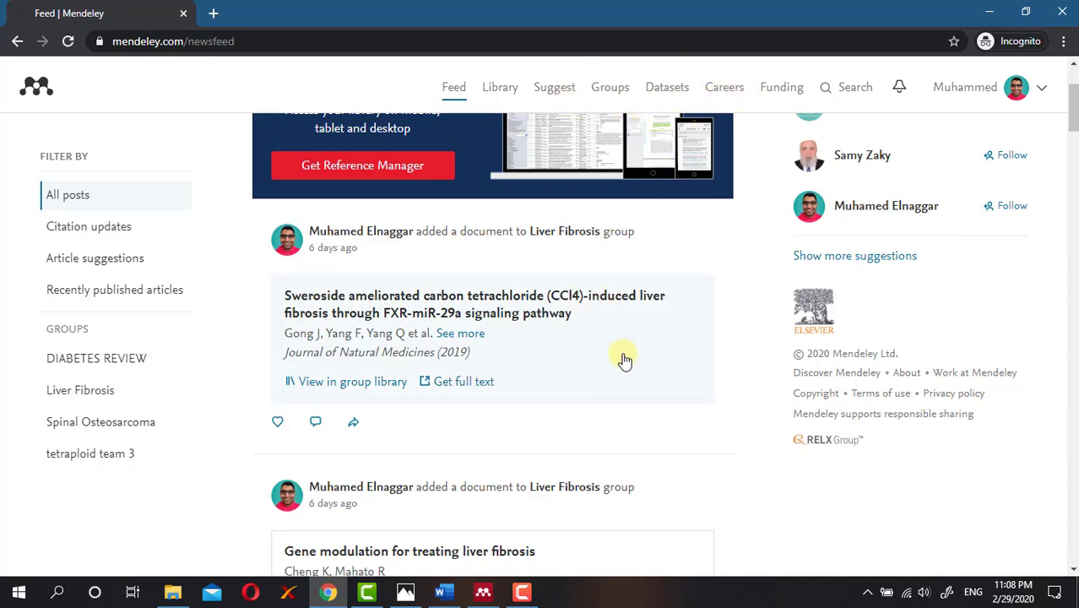
pyautogui.scroll(-2, 623, 359)
pyautogui.click(991, 11)
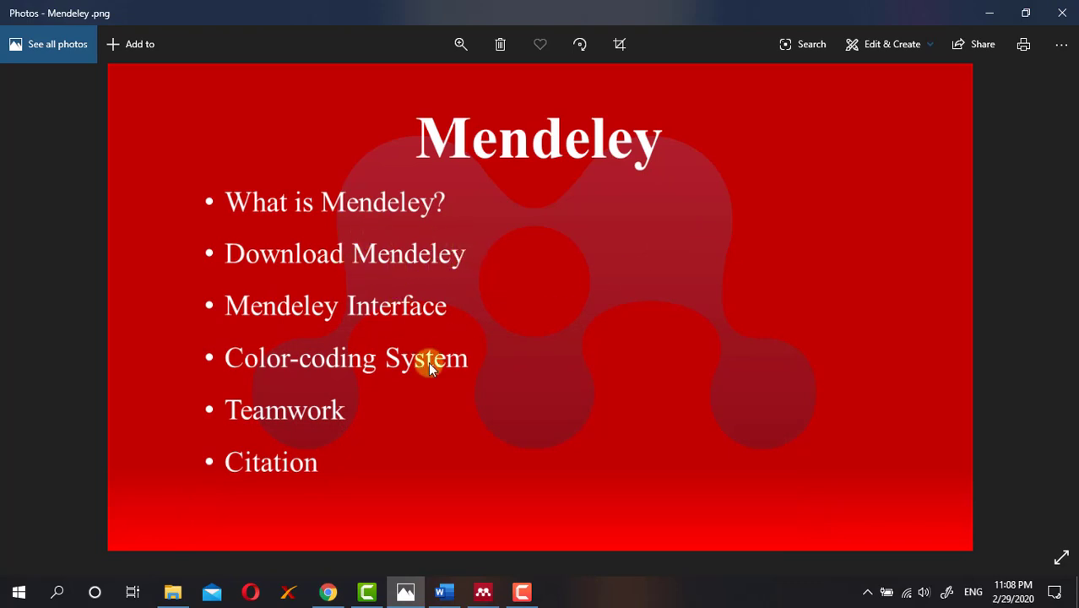
# - Sign in to Mendeley Desktop with the account e-mail and password, and maximize the library window
pyautogui.click(483, 592)
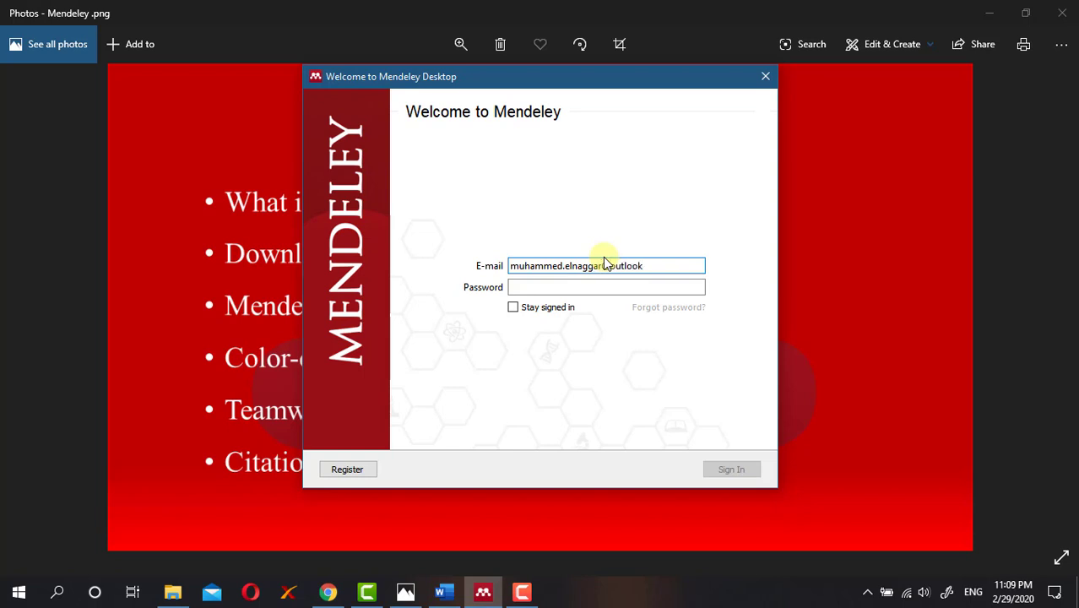
pyautogui.write('•••••••••••')
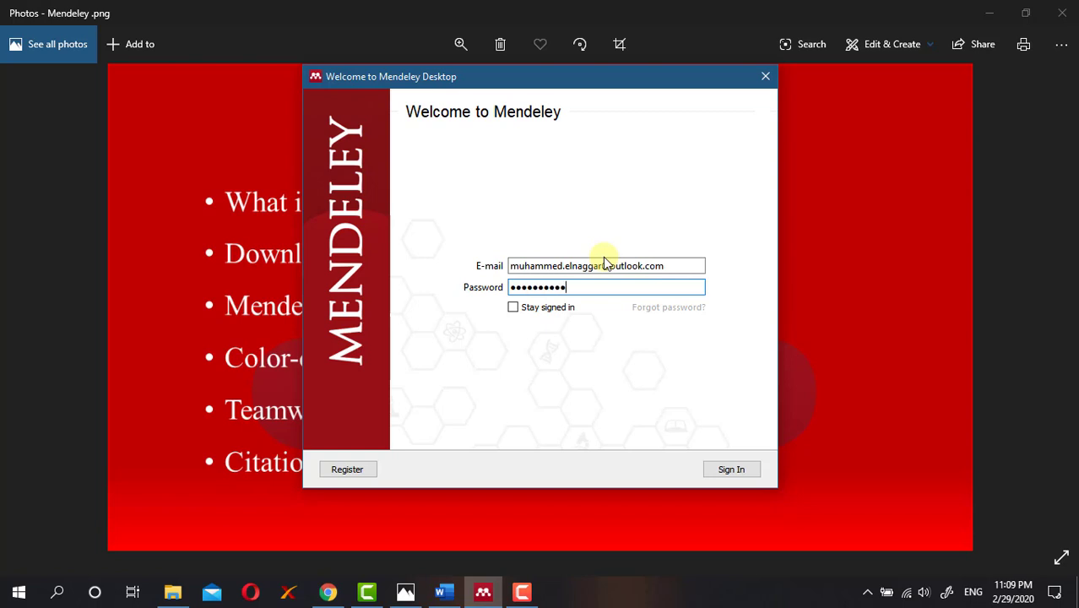
pyautogui.click(732, 471)
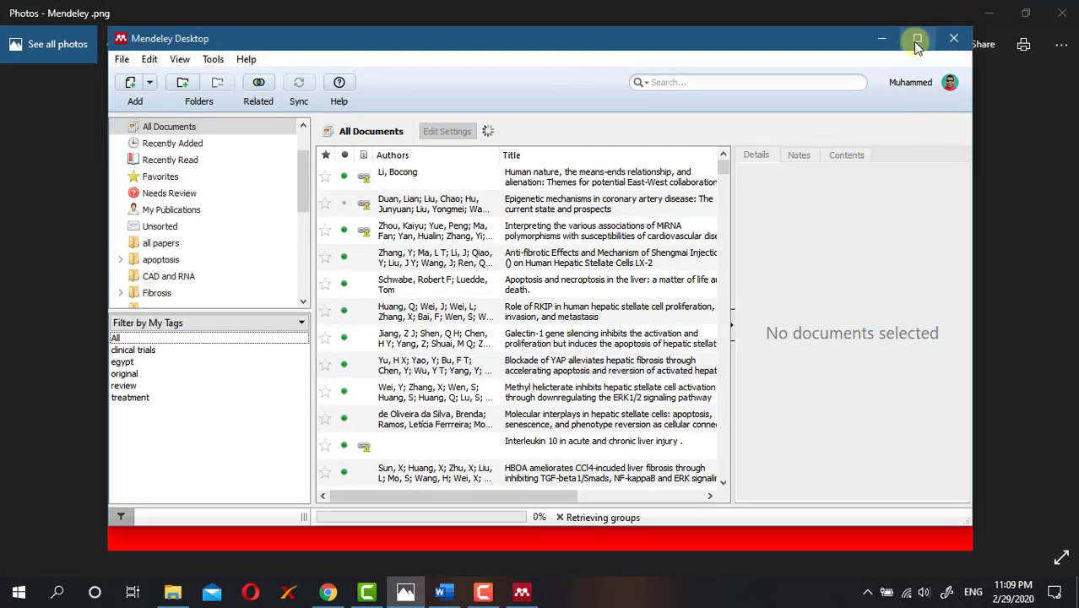
pyautogui.click(918, 41)
# - Look through the library's complete document list and open the tria folder
pyautogui.click(504, 328)
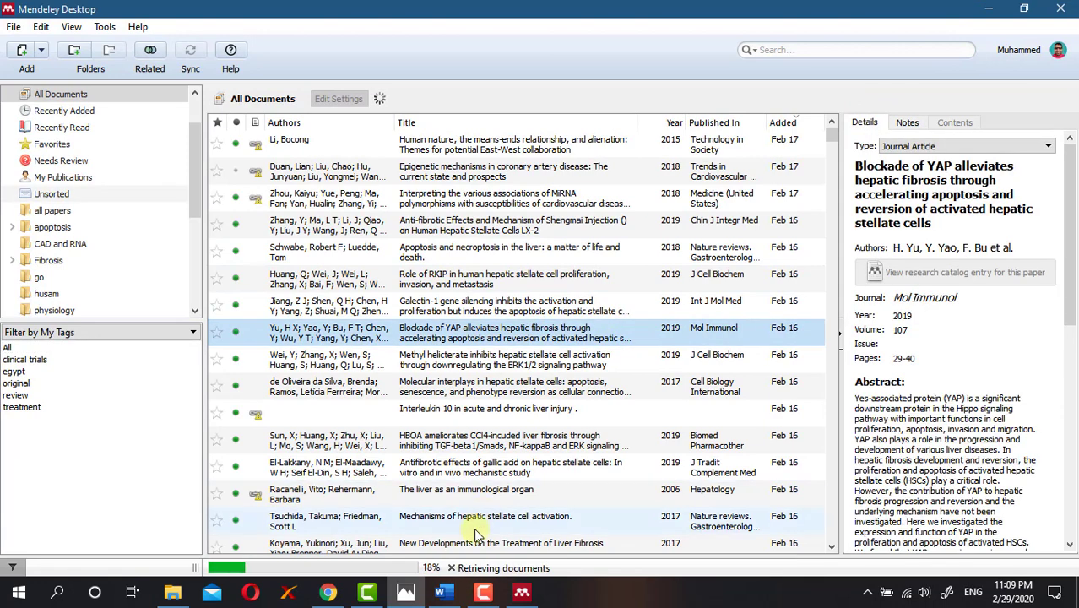
pyautogui.click(463, 489)
pyautogui.hotkey('ctrl', 'a')
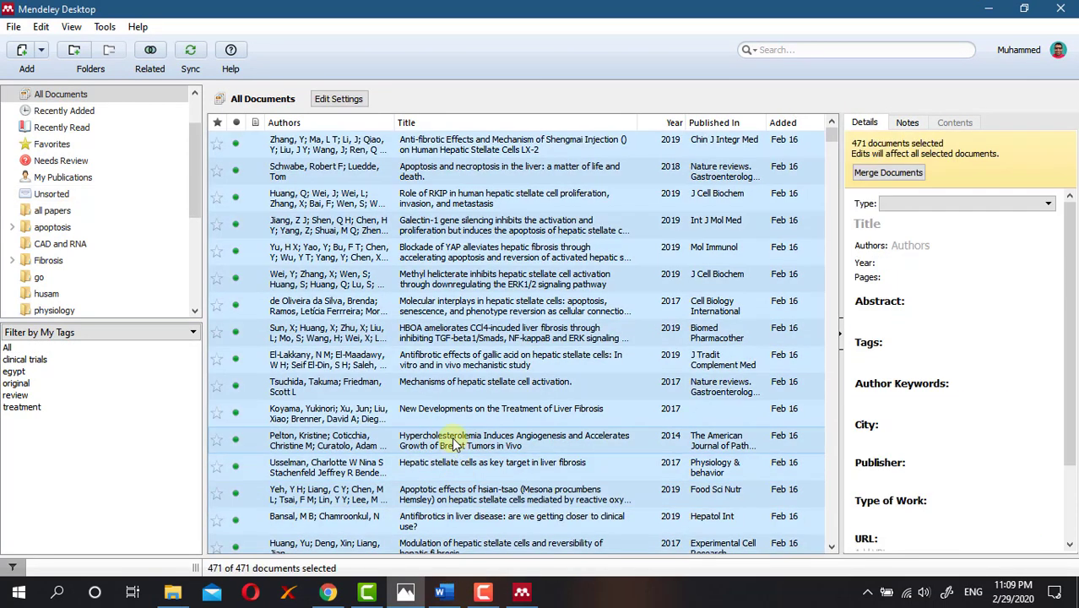
pyautogui.click(475, 382)
pyautogui.scroll(-2, 117, 245)
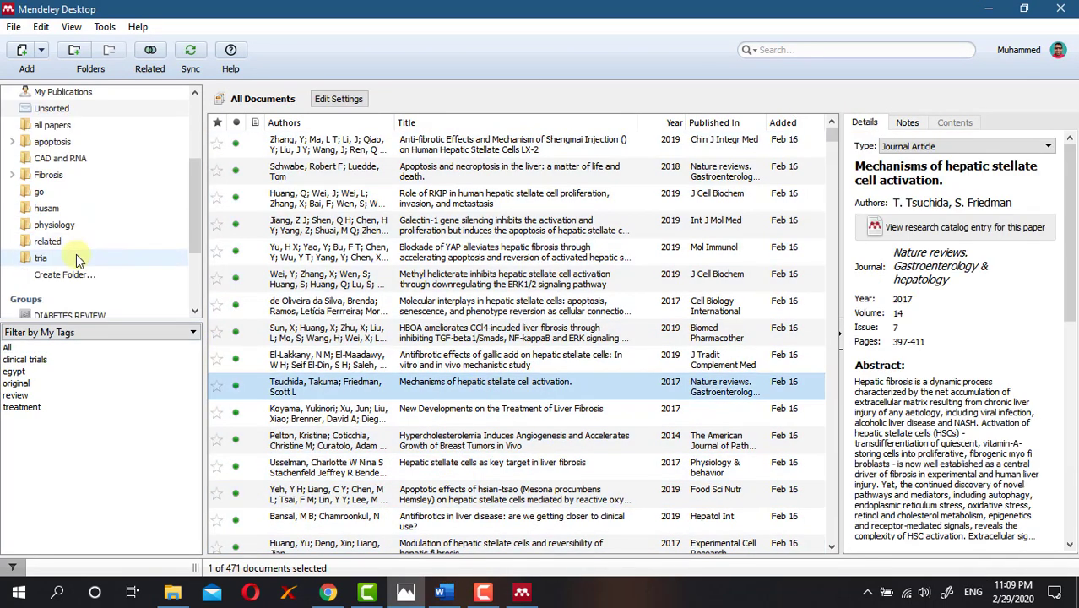
pyautogui.click(76, 256)
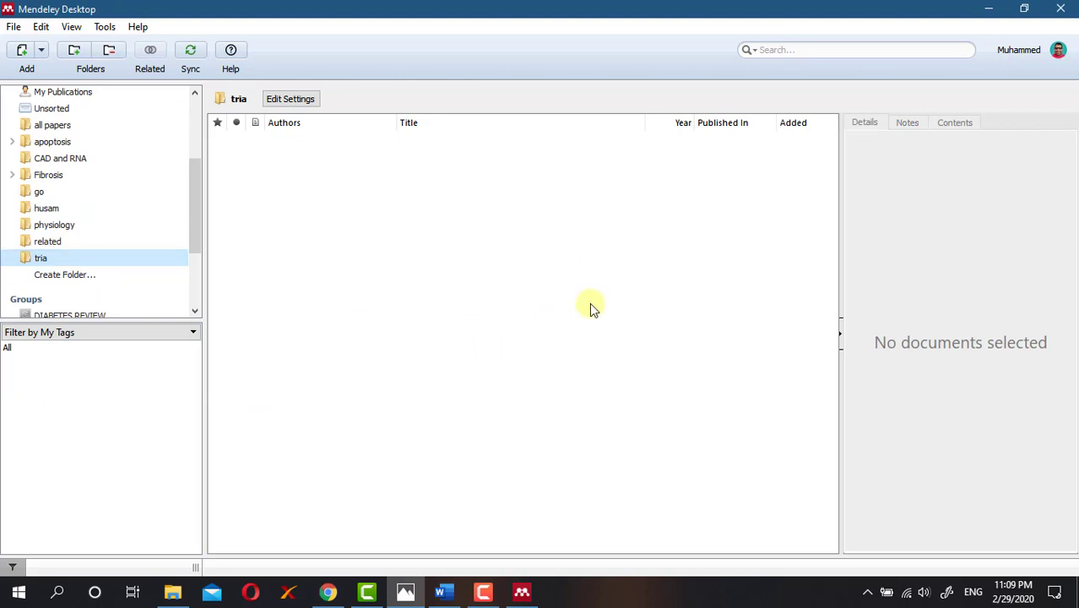
pyautogui.click(12, 27)
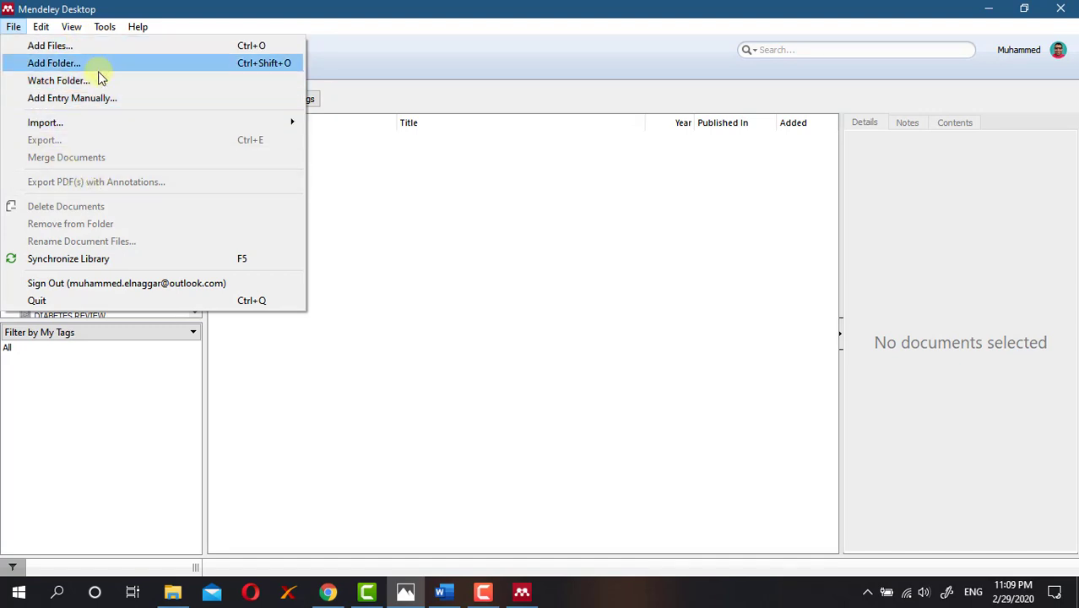
pyautogui.moveTo(122, 124)
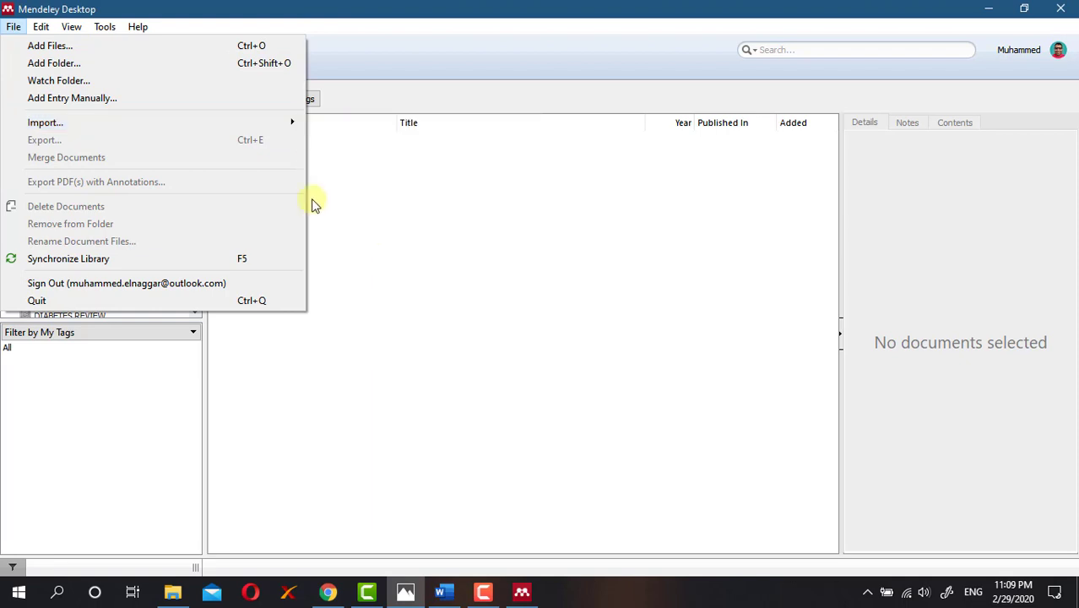
pyautogui.moveTo(44, 29)
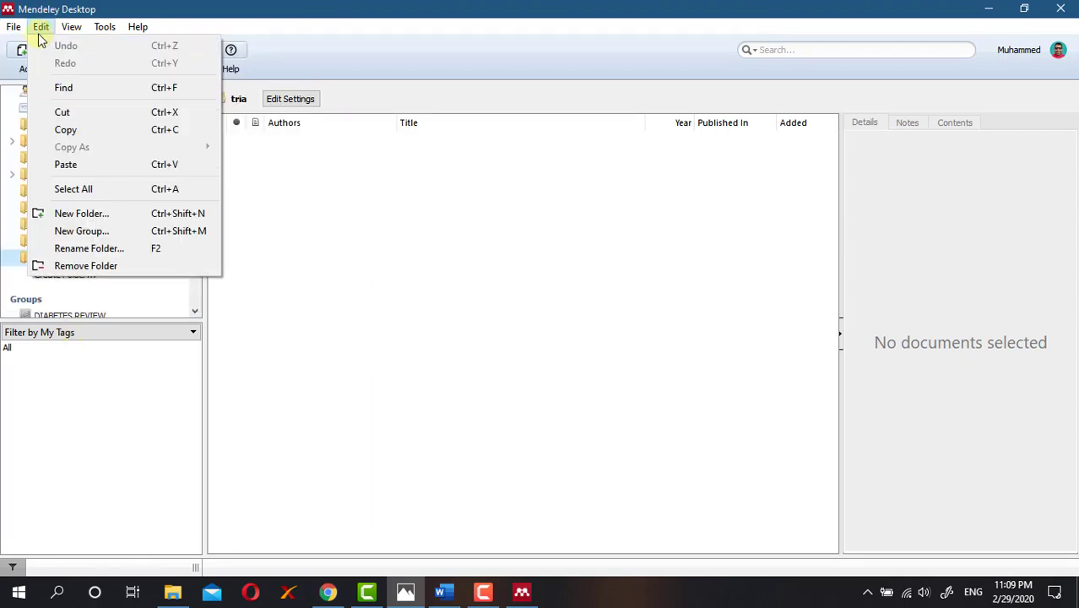
pyautogui.moveTo(103, 30)
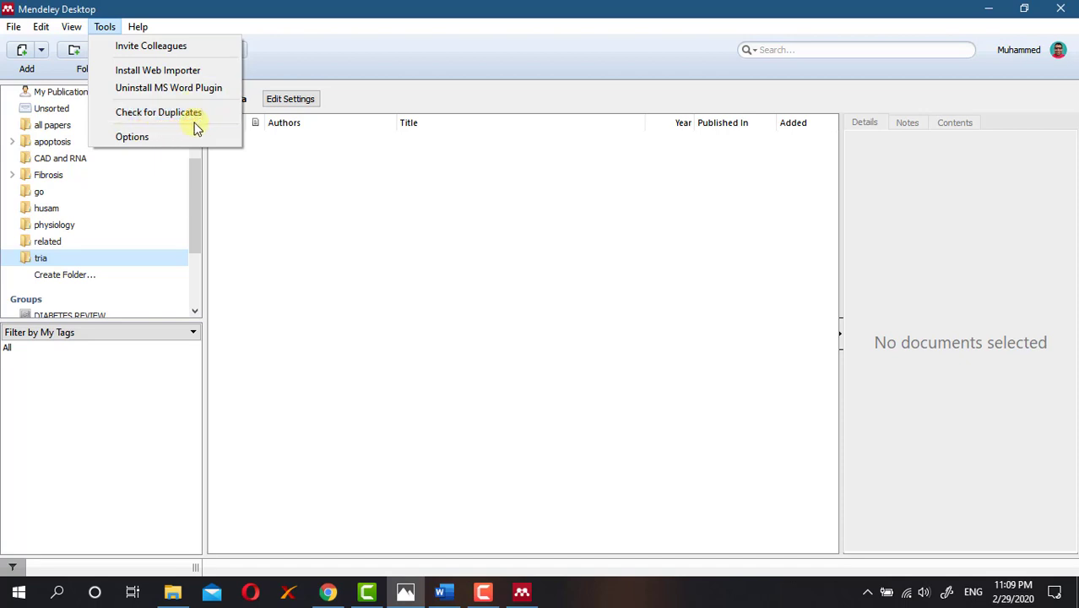
pyautogui.click(321, 306)
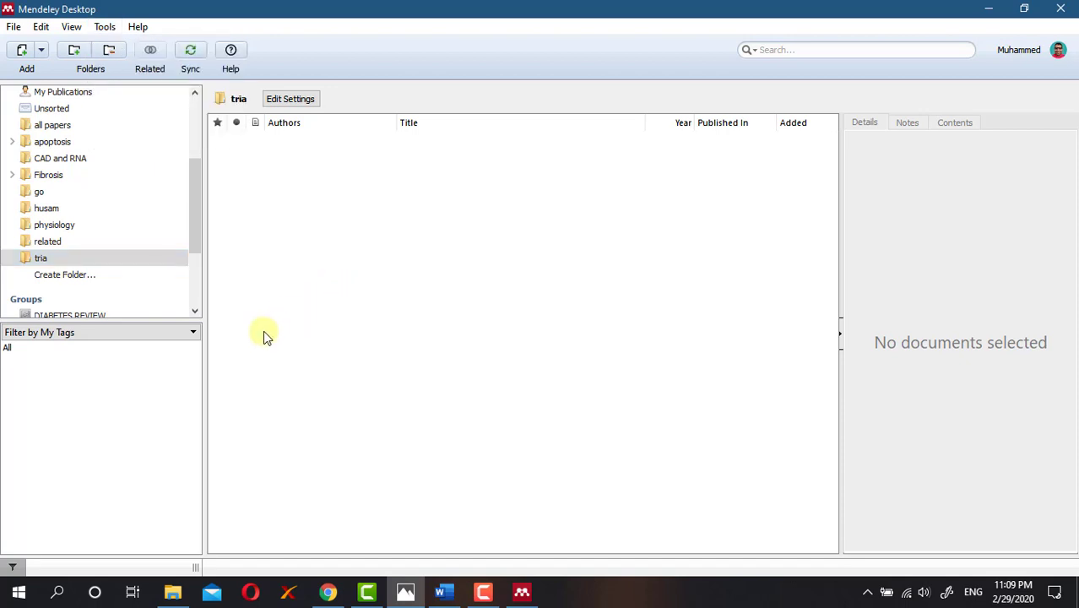
# - Create a new folder named trial in My Library
pyautogui.scroll(3, 118, 209)
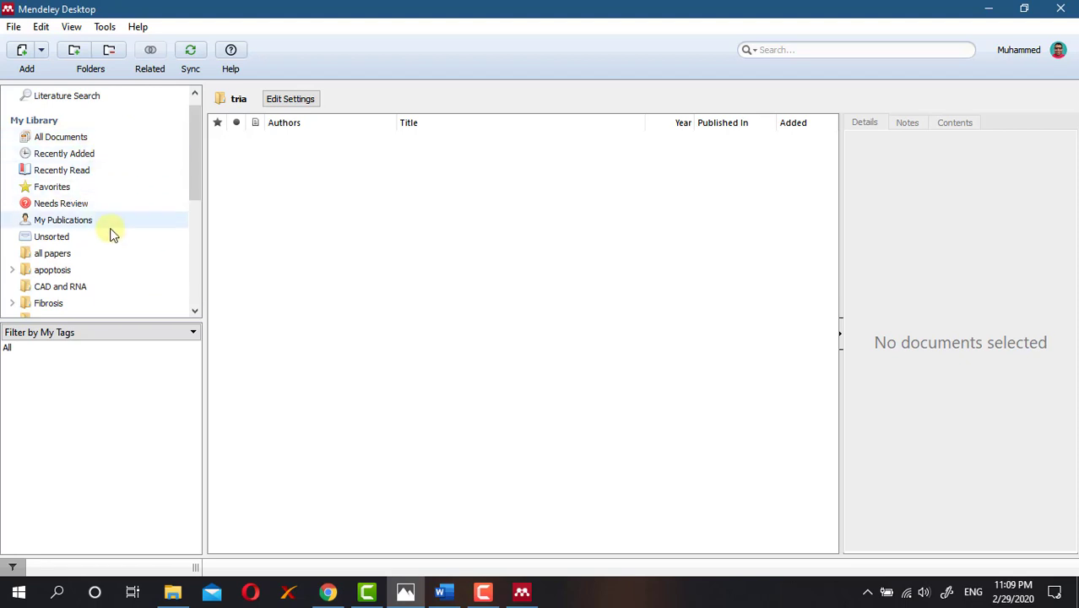
pyautogui.scroll(-1, 97, 223)
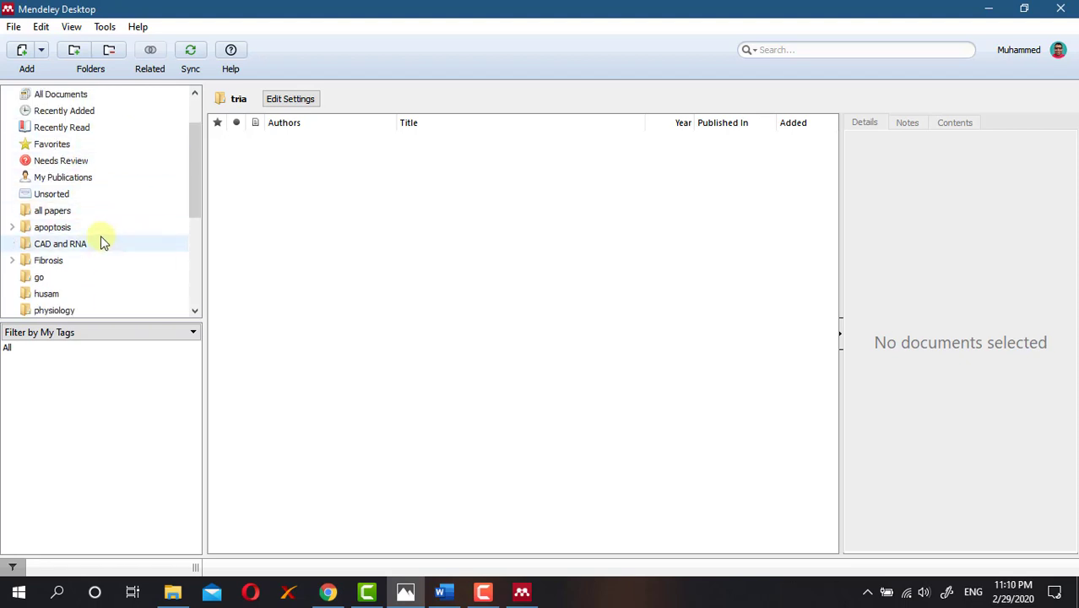
pyautogui.scroll(-1, 85, 224)
pyautogui.scroll(-2, 99, 292)
pyautogui.click(71, 239)
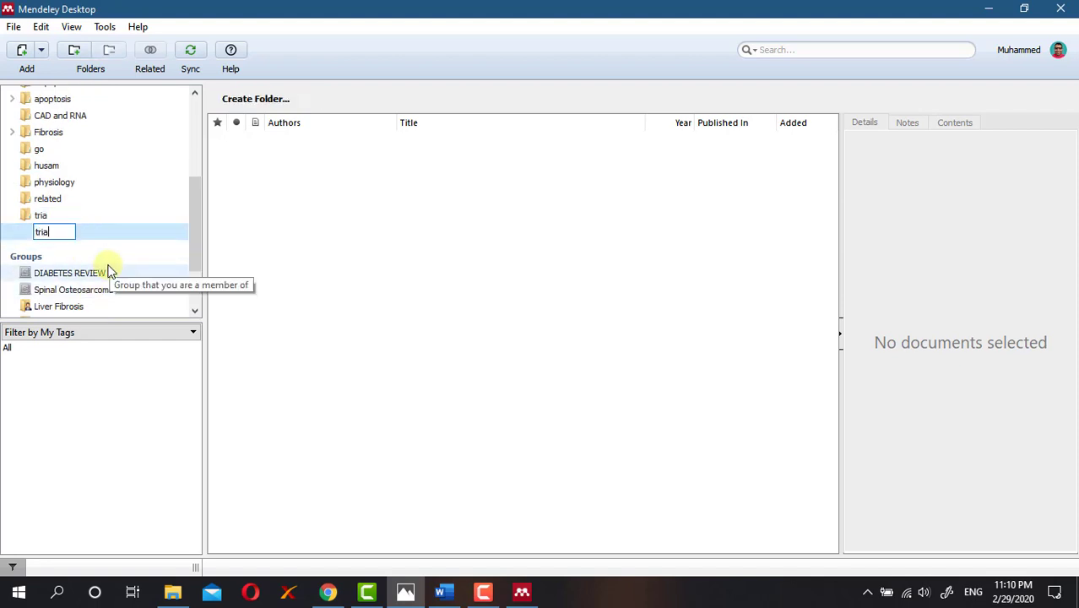
pyautogui.press('Return')
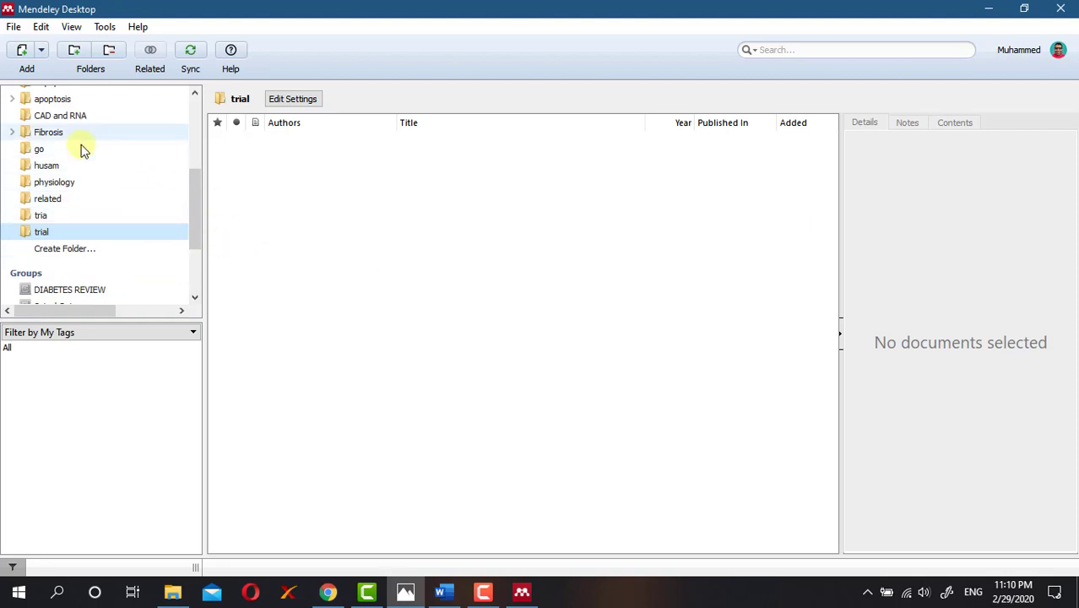
# - Import all the PDF files from the File Explorer directory New folder into the trial folder
pyautogui.scroll(-2, 106, 253)
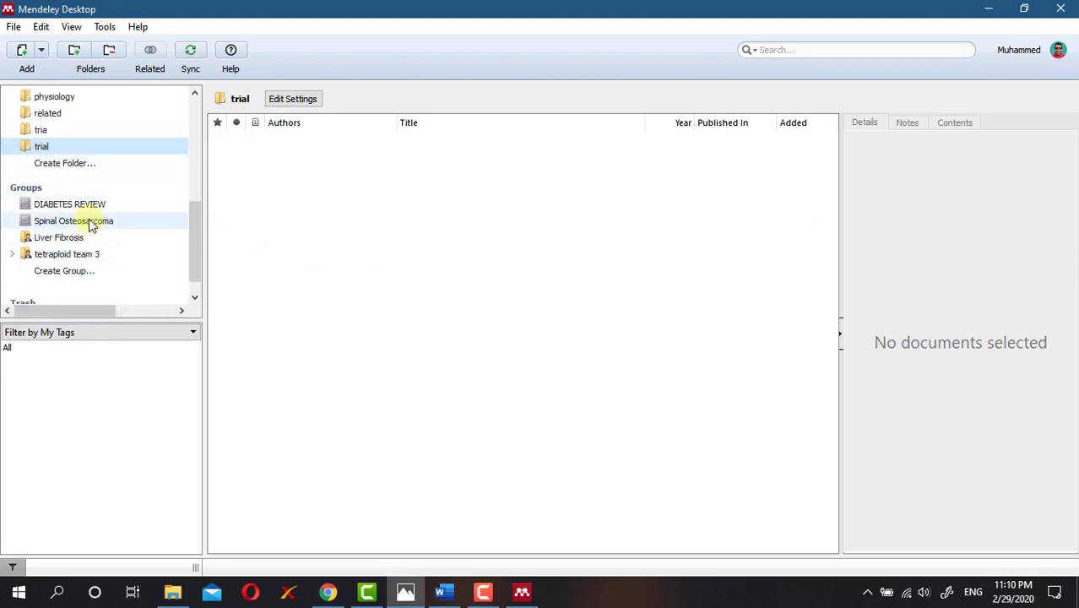
pyautogui.scroll(2, 93, 232)
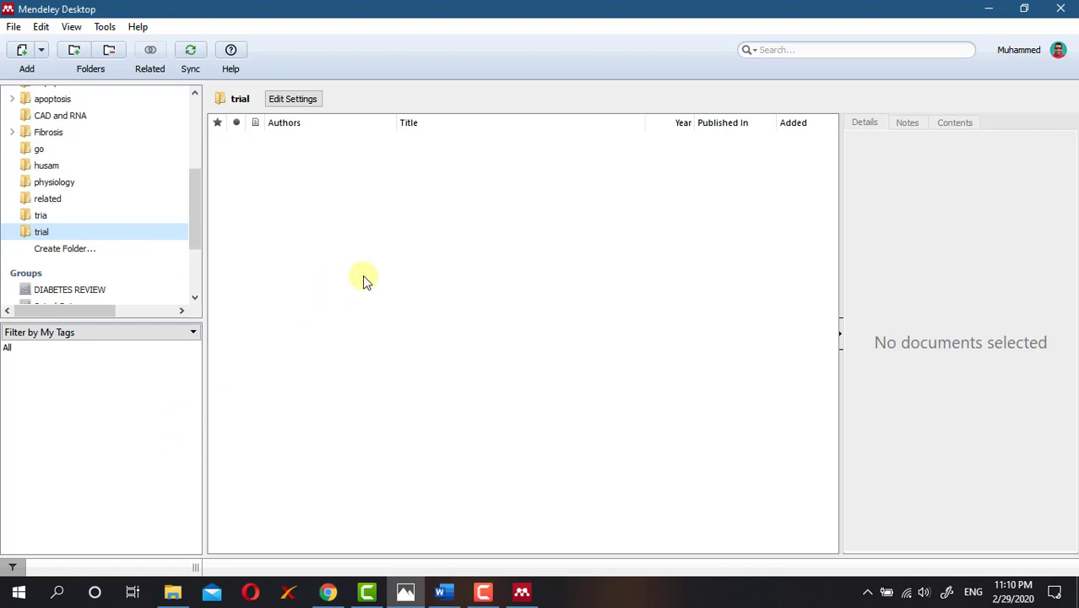
pyautogui.click(172, 594)
pyautogui.hotkey('ctrl', 'a')
pyautogui.moveTo(492, 371); pyautogui.dragTo(495, 544)
pyautogui.click(573, 7)
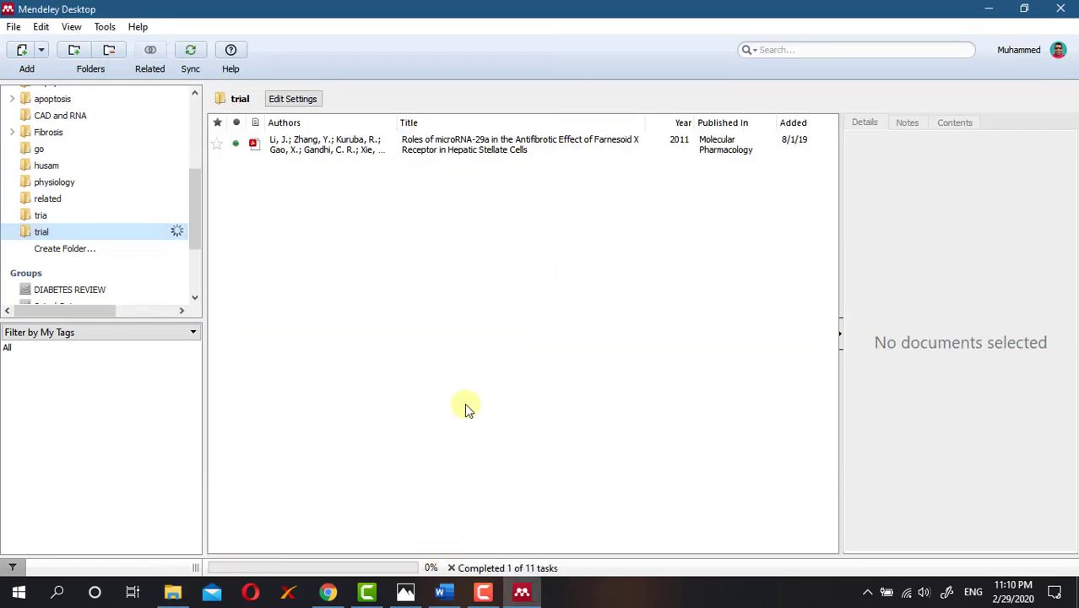
pyautogui.hotkey('alt', 'Tab')
pyautogui.moveTo(480, 306); pyautogui.dragTo(639, 389)
pyautogui.click(657, 7)
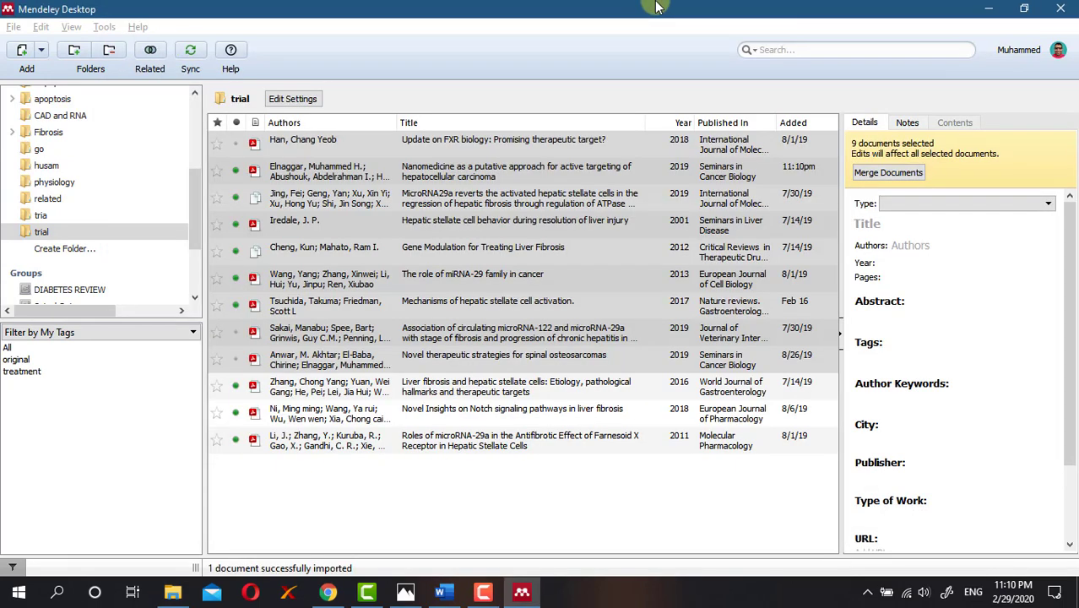
# - Check the source PDFs in File Explorer, return to Mendeley Desktop and clear the document selection in the trial folder
pyautogui.click(174, 593)
pyautogui.click(456, 409)
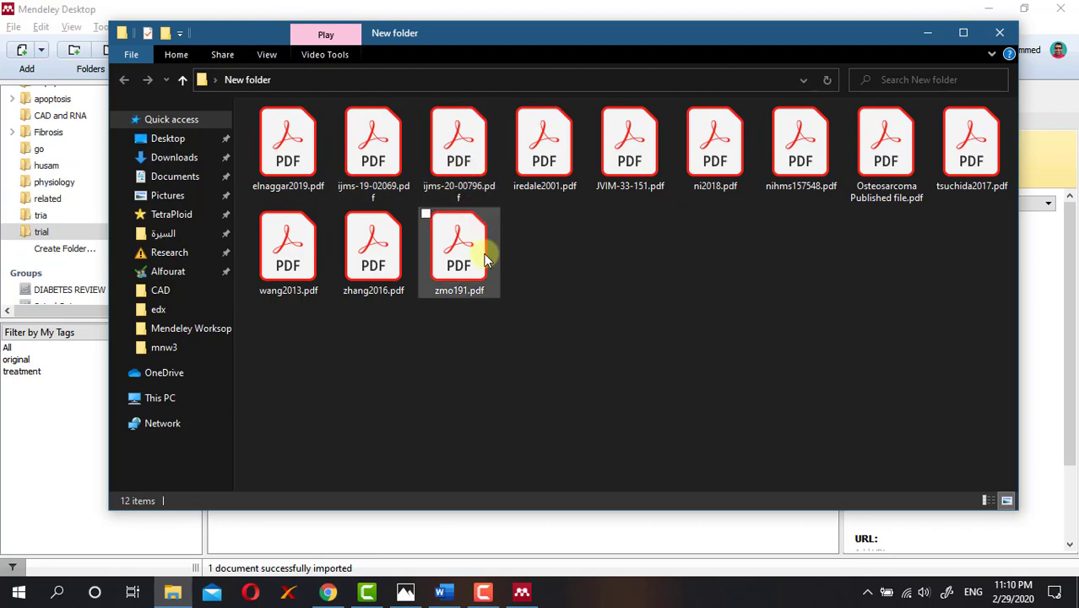
pyautogui.click(513, 12)
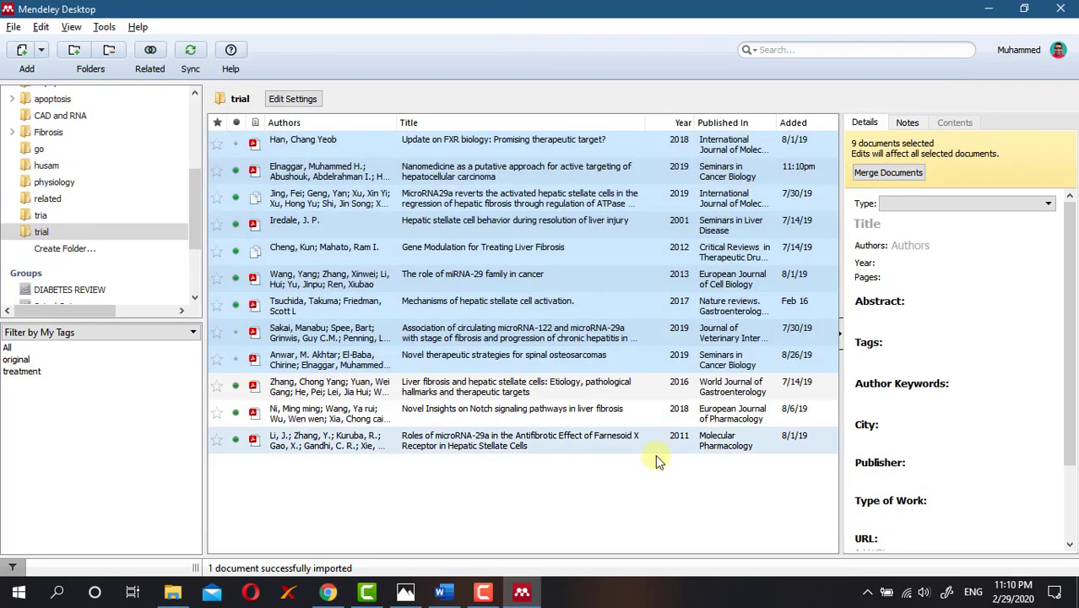
pyautogui.click(633, 473)
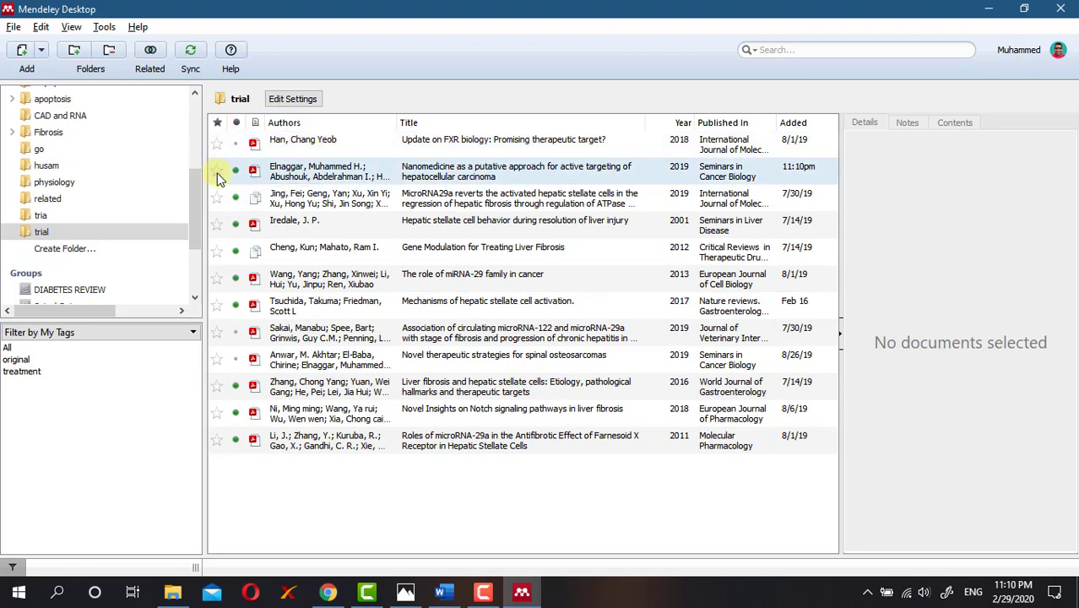
# - Examine the details of the 2019 paper "MicroRNA29a reverts the activated hepatic stellate cells", from its journal data to its keywords and catalog IDs
pyautogui.scroll(3, 135, 191)
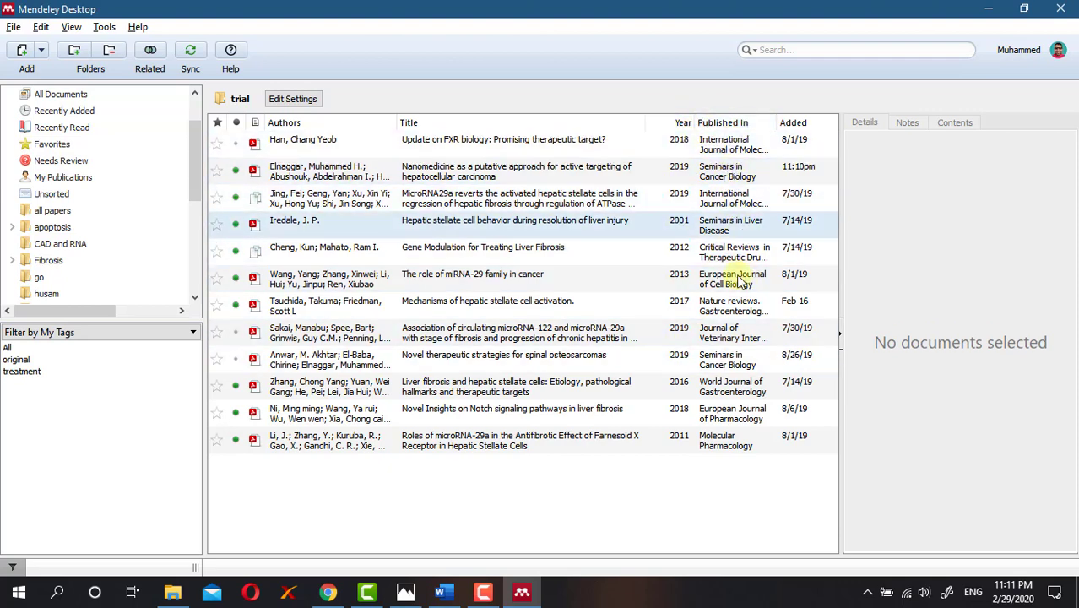
pyautogui.click(478, 210)
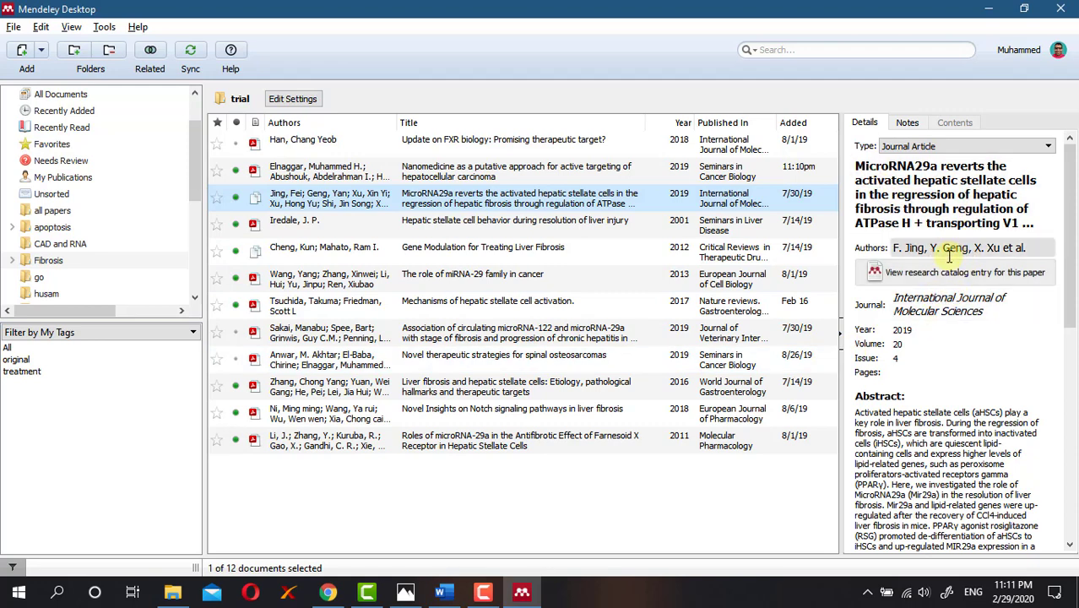
pyautogui.scroll(-1, 949, 253)
pyautogui.scroll(-2, 929, 262)
pyautogui.scroll(-1, 914, 265)
pyautogui.scroll(-6, 929, 295)
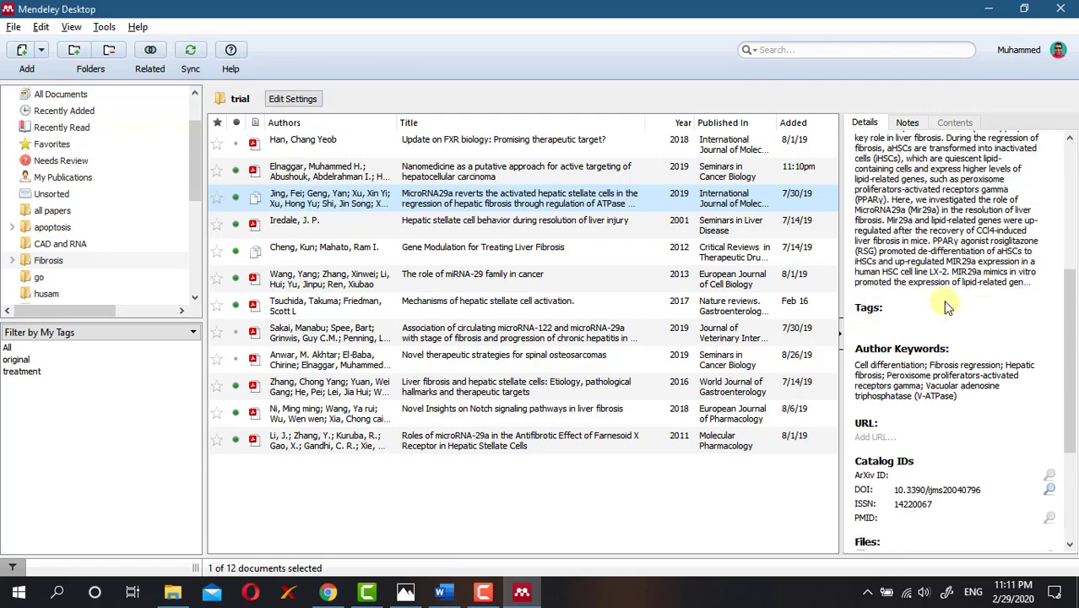
pyautogui.scroll(8, 862, 304)
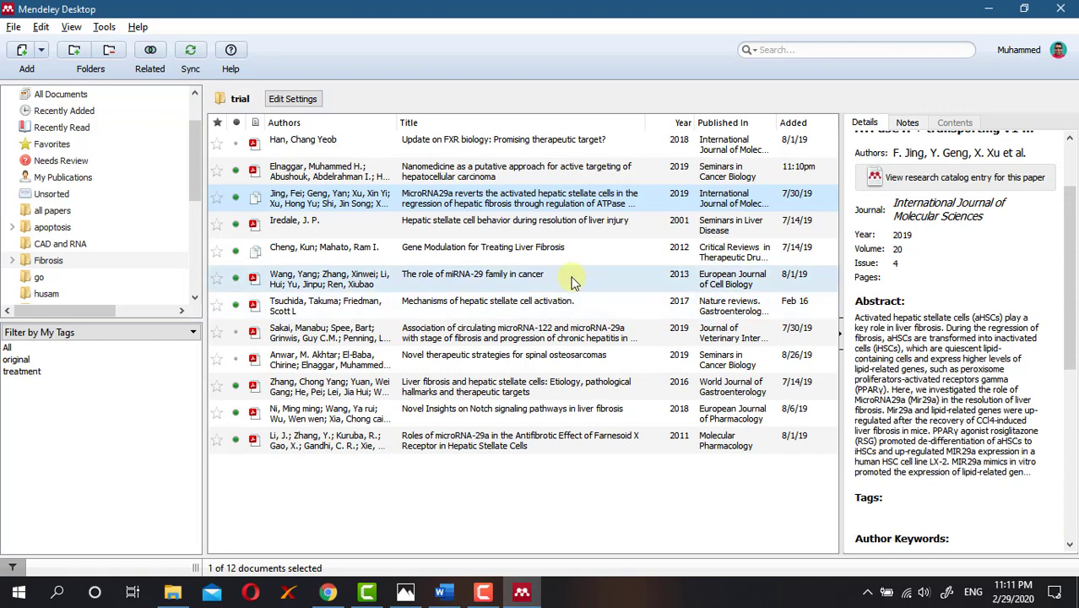
pyautogui.scroll(3, 878, 326)
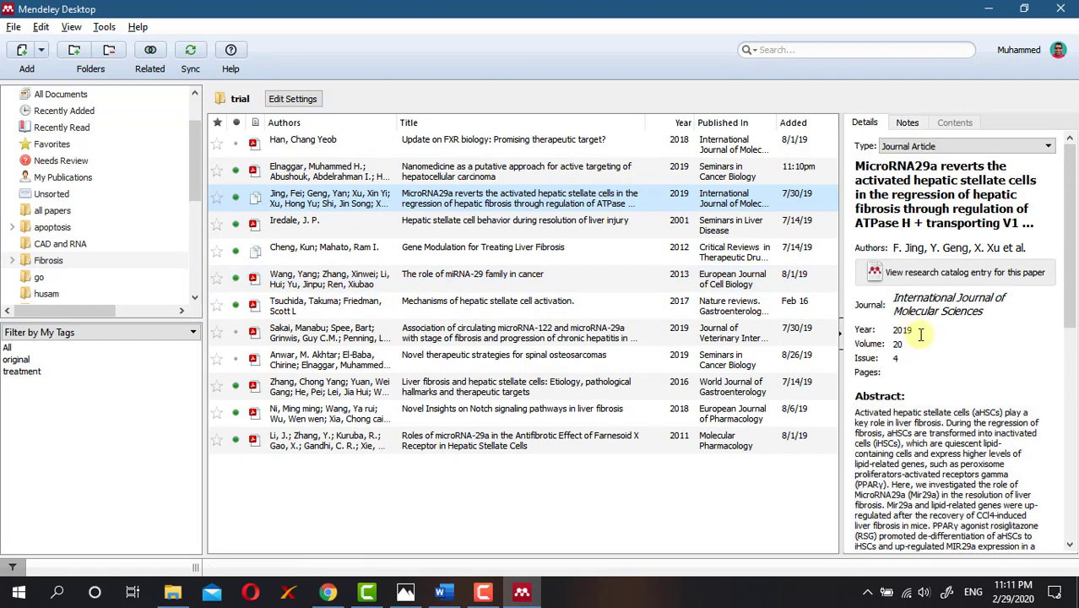
# - Open the papers "Nanomedicine as a putative approach" and "The role of miRNA-29 family in cancer" for reading, and switch between them
pyautogui.click(463, 175)
pyautogui.doubleClick(463, 175)
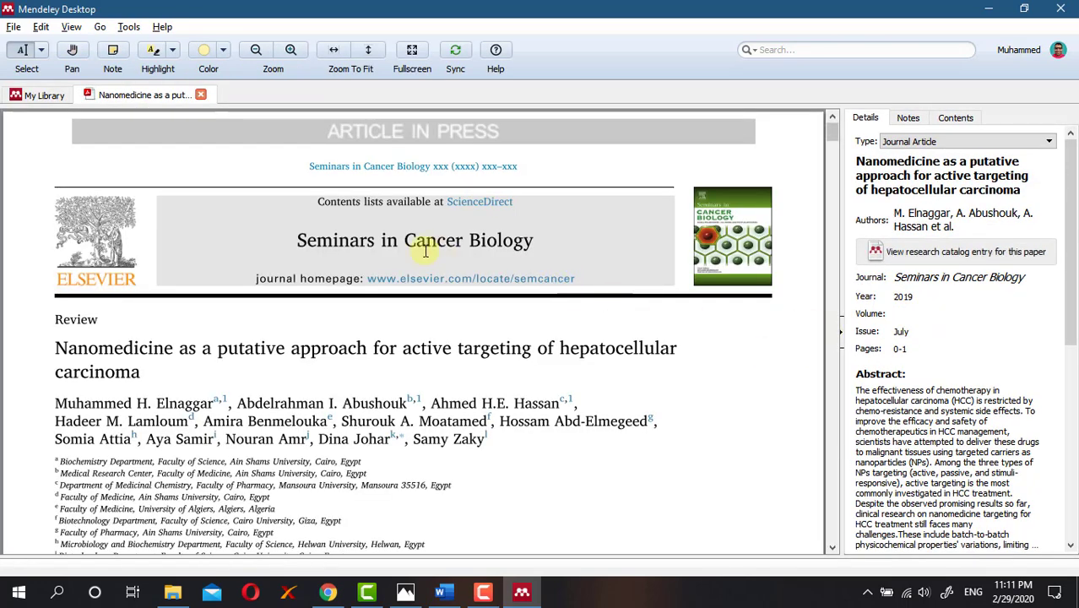
pyautogui.click(36, 103)
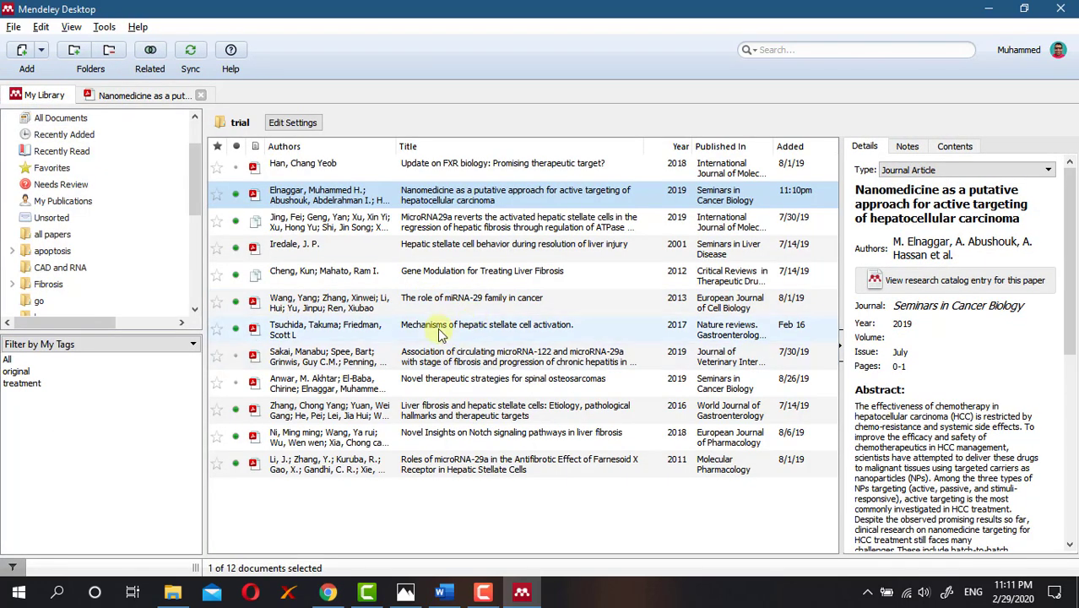
pyautogui.doubleClick(446, 308)
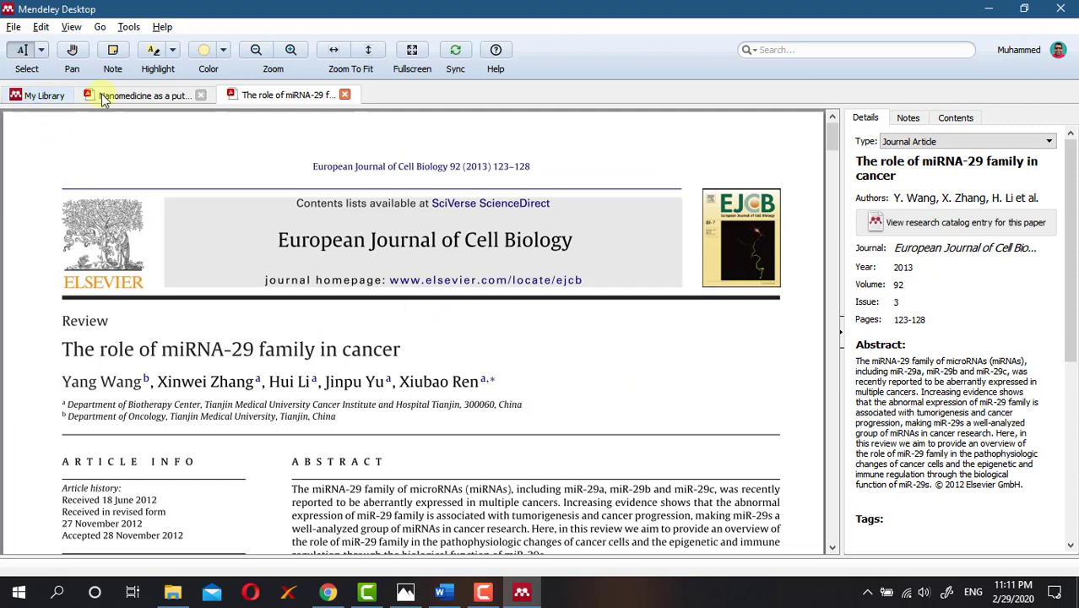
pyautogui.click(156, 95)
pyautogui.click(274, 99)
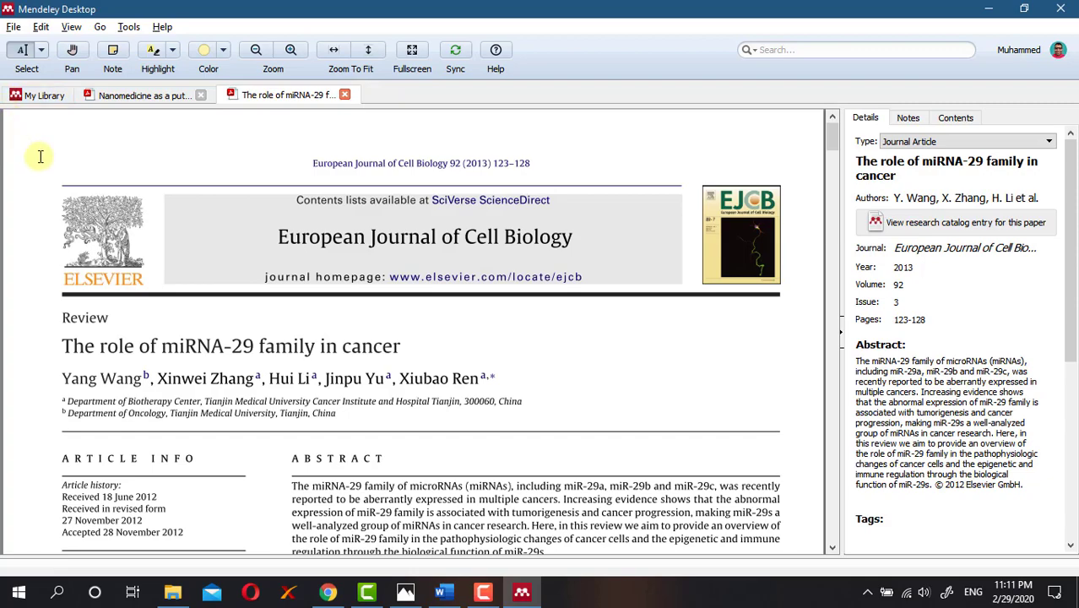
# - Open the paper "Liver fibrosis and hepatic stellate cells" from the library and skim its text as far as page 3
pyautogui.click(122, 99)
pyautogui.click(38, 96)
pyautogui.doubleClick(464, 408)
pyautogui.scroll(6, 413, 183)
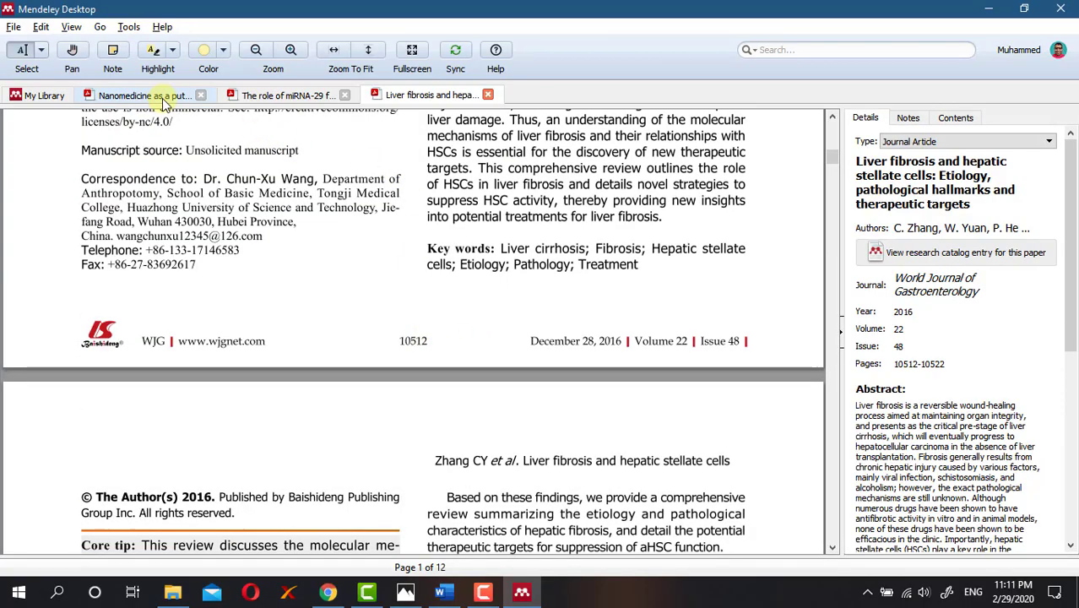
pyautogui.scroll(5, 698, 321)
pyautogui.scroll(-8, 688, 334)
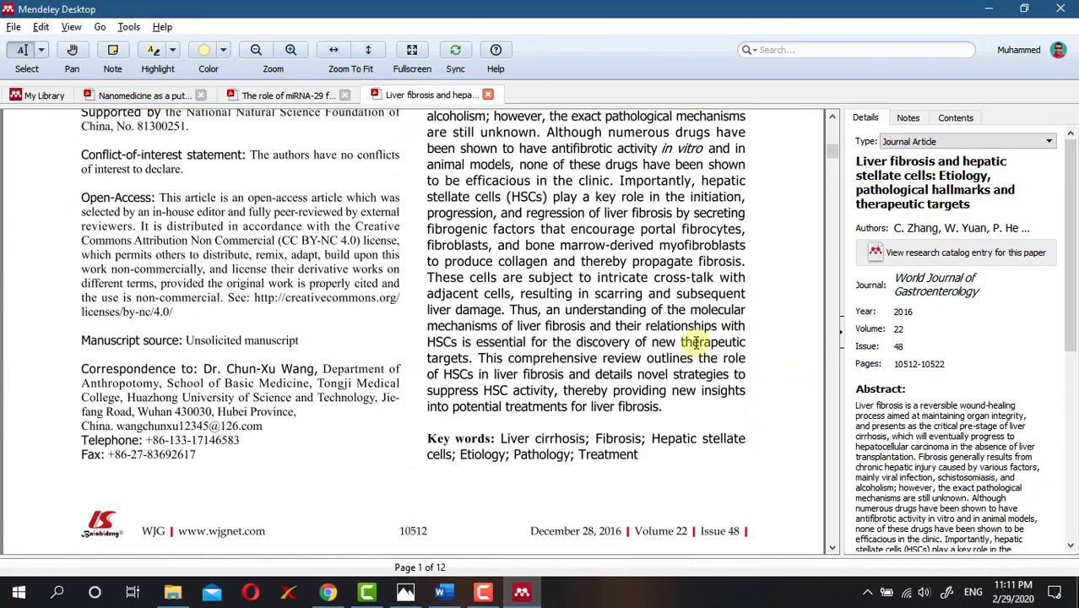
pyautogui.scroll(-10, 684, 338)
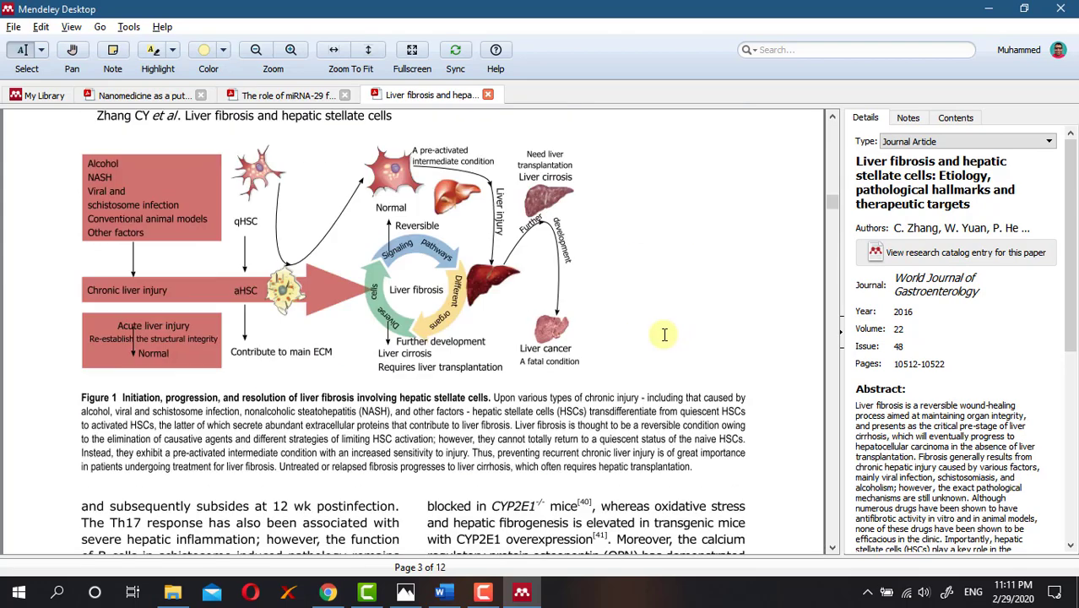
pyautogui.scroll(-3, 664, 335)
pyautogui.scroll(-1, 605, 336)
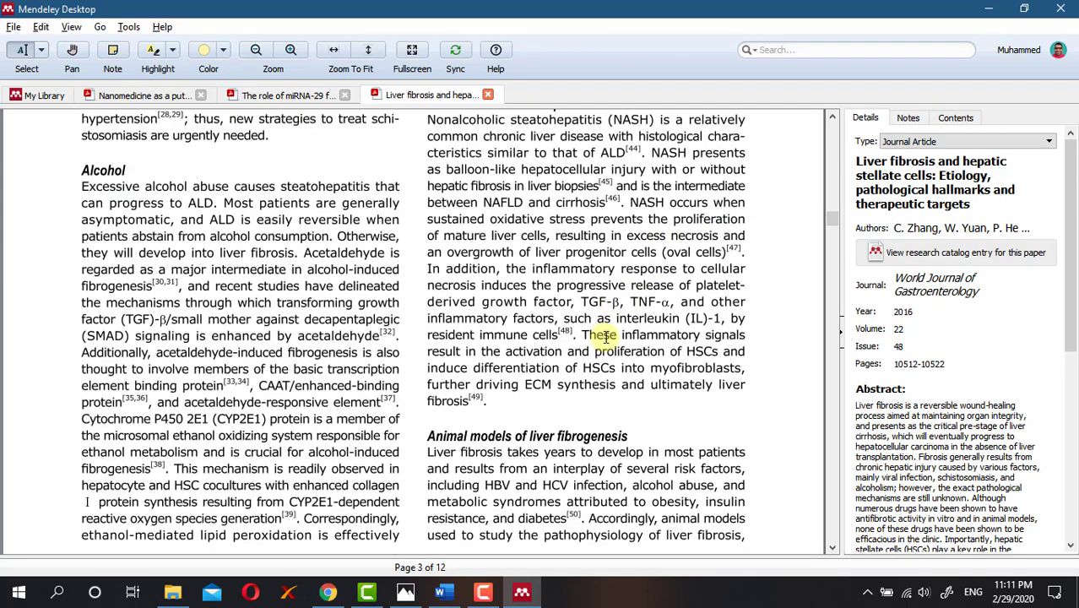
# - Hide the details pane and highlight the Introduction sentence beginning "When left untreated, this condition can develop into cirrhosis" in yellow
pyautogui.click(842, 334)
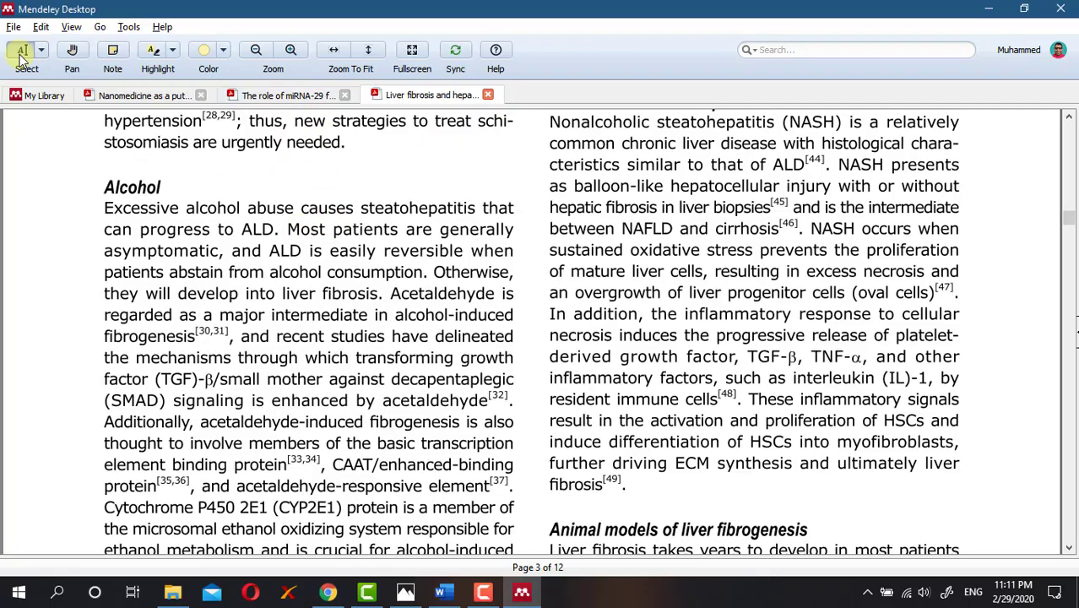
pyautogui.scroll(15, 448, 300)
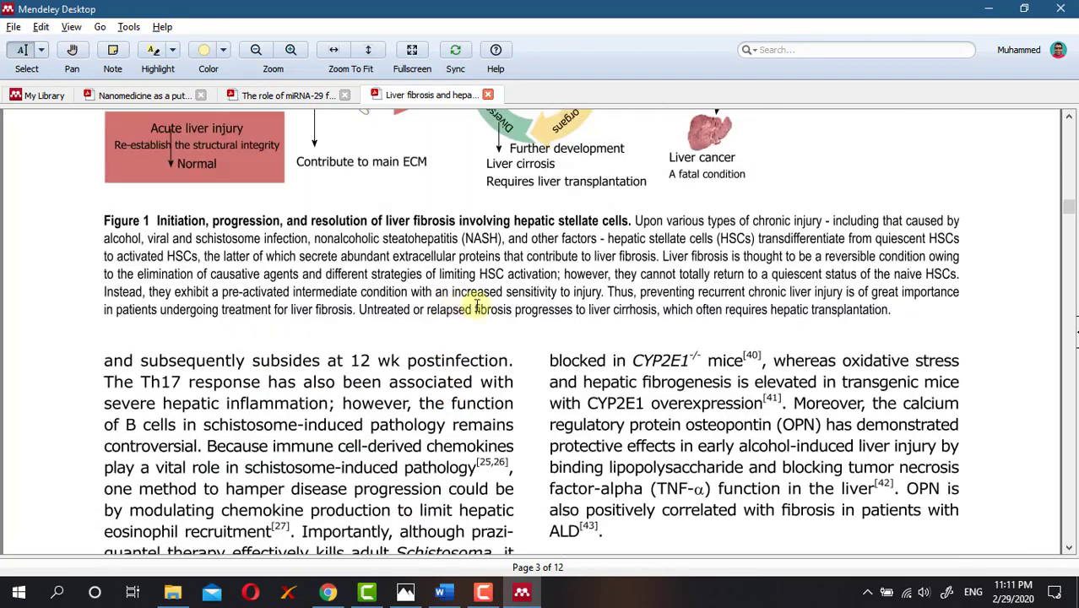
pyautogui.scroll(10, 515, 315)
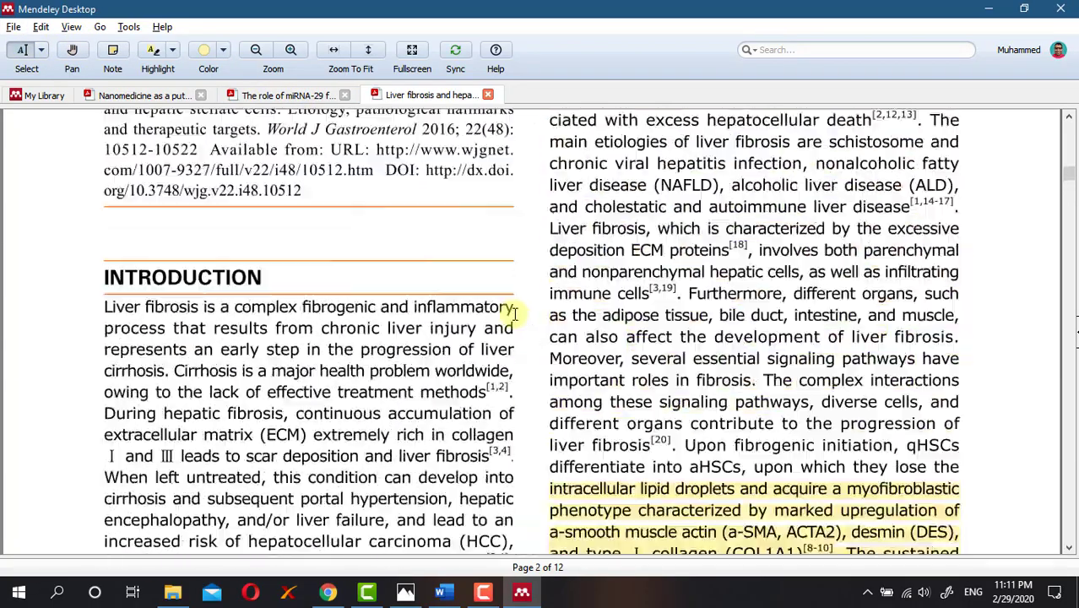
pyautogui.scroll(-10, 518, 315)
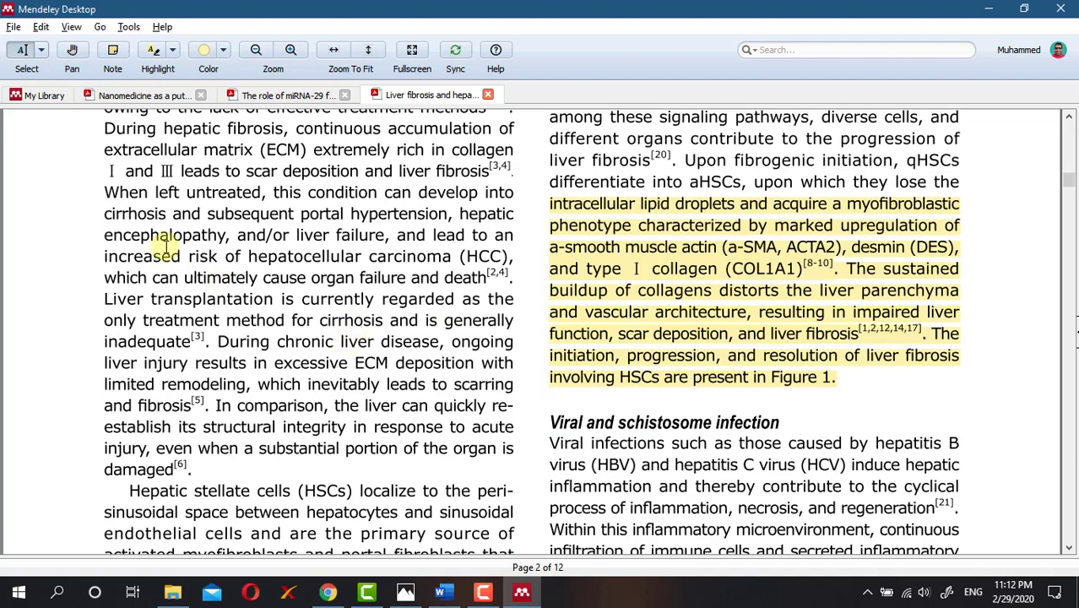
pyautogui.moveTo(106, 192)
pyautogui.mouseDown()
pyautogui.moveTo(474, 187)
pyautogui.moveTo(505, 284)
pyautogui.mouseUp()
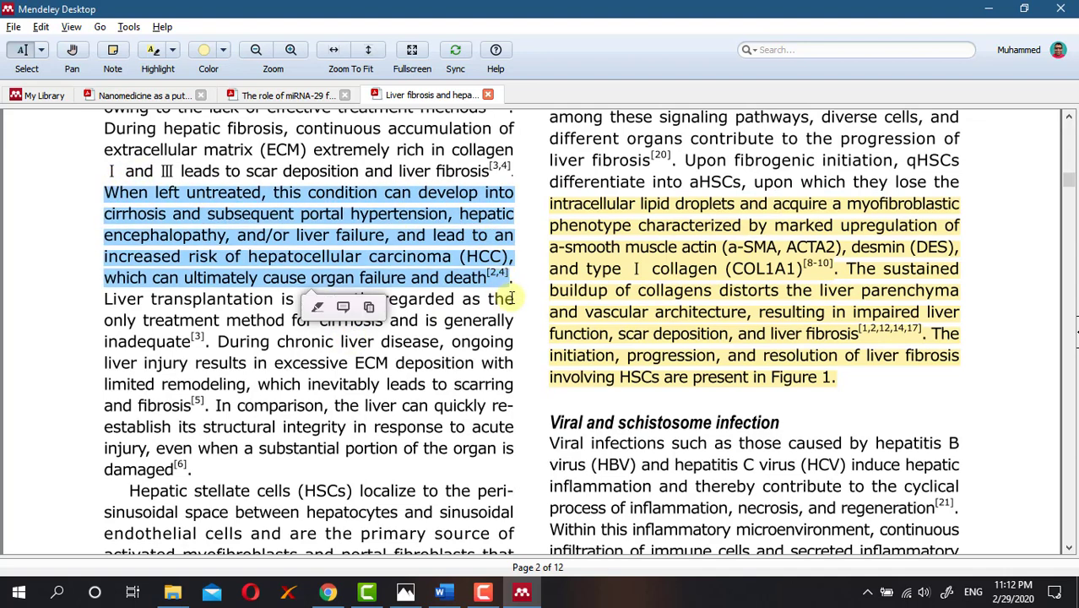
pyautogui.click(315, 309)
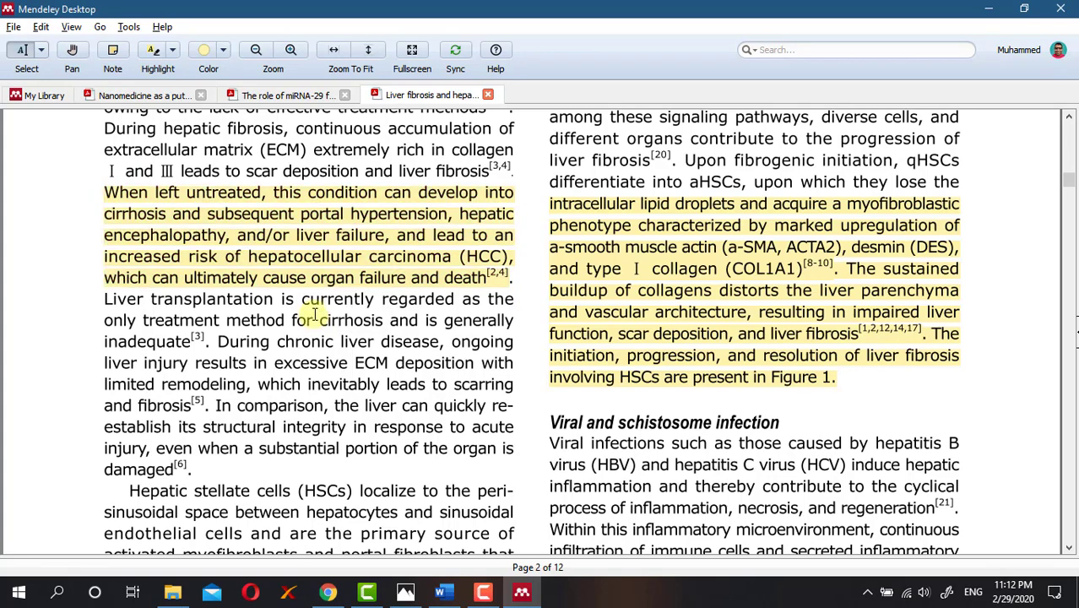
# - Check the topic outline image in Photos, return to Mendeley Desktop and look over the highlighted passages on page 2
pyautogui.click(406, 592)
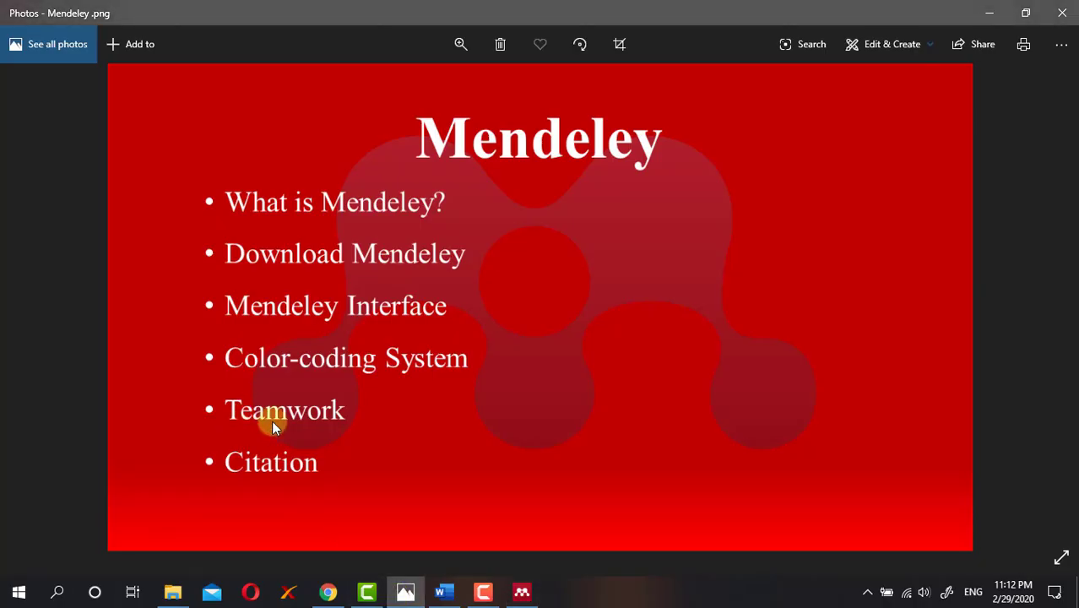
pyautogui.click(408, 590)
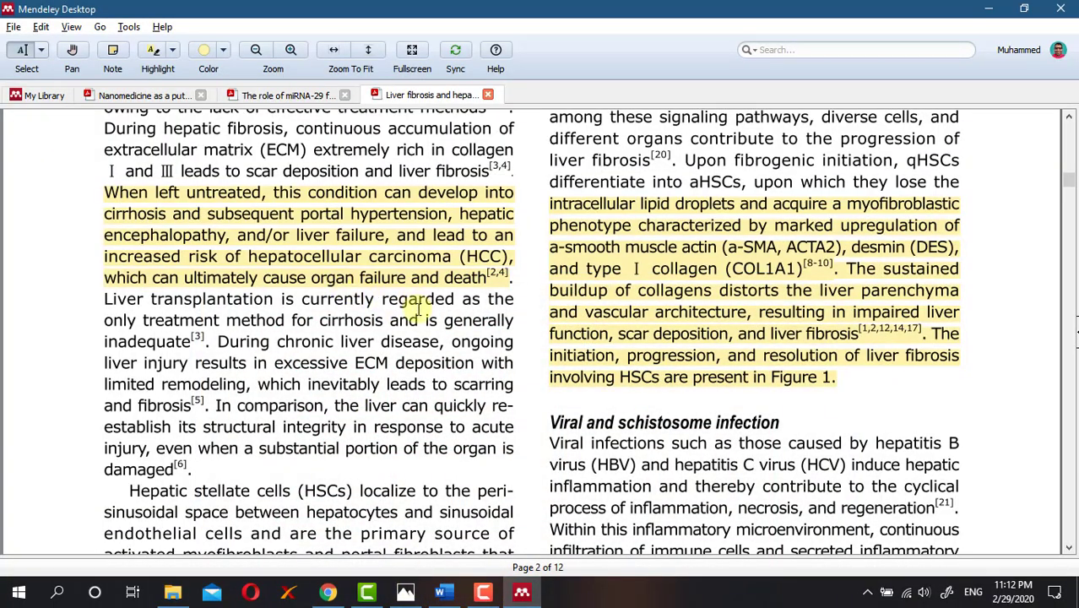
pyautogui.scroll(5, 397, 326)
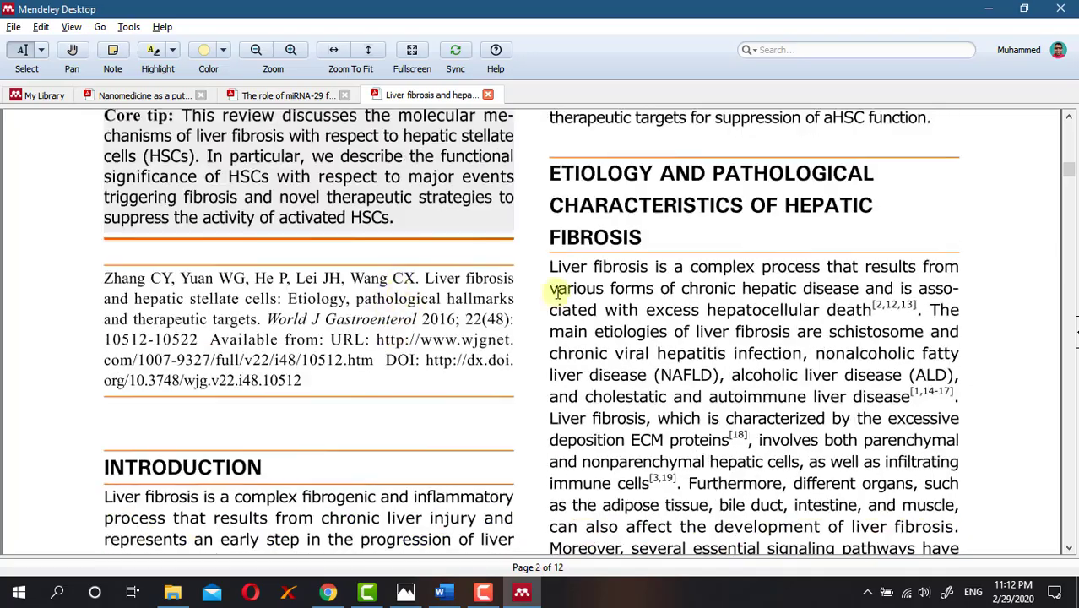
pyautogui.scroll(2, 520, 328)
pyautogui.scroll(-6, 520, 324)
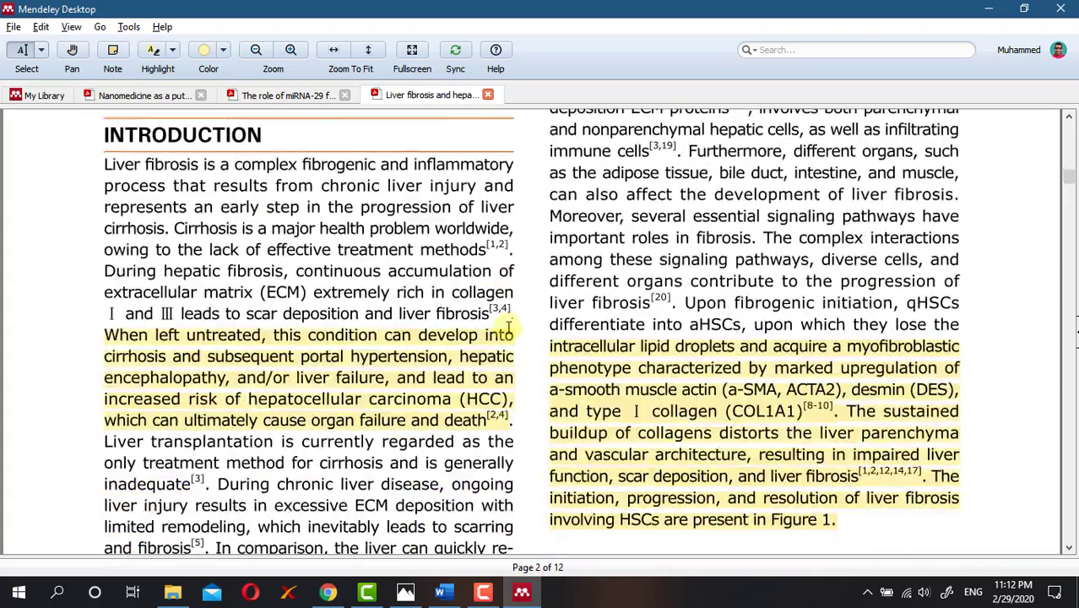
pyautogui.scroll(-1, 510, 328)
pyautogui.scroll(-3, 467, 386)
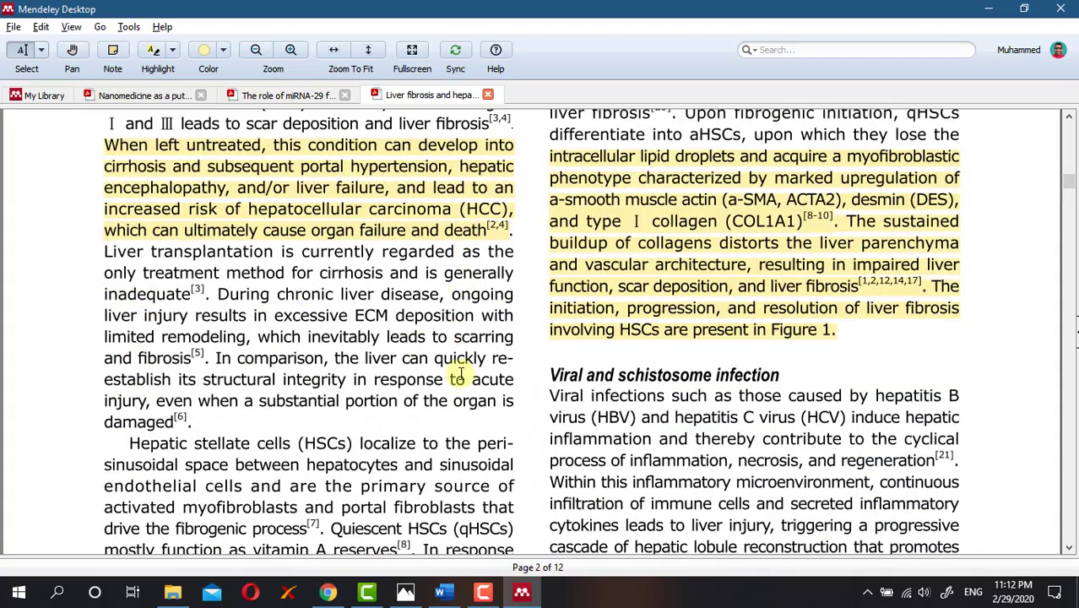
pyautogui.scroll(-2, 460, 374)
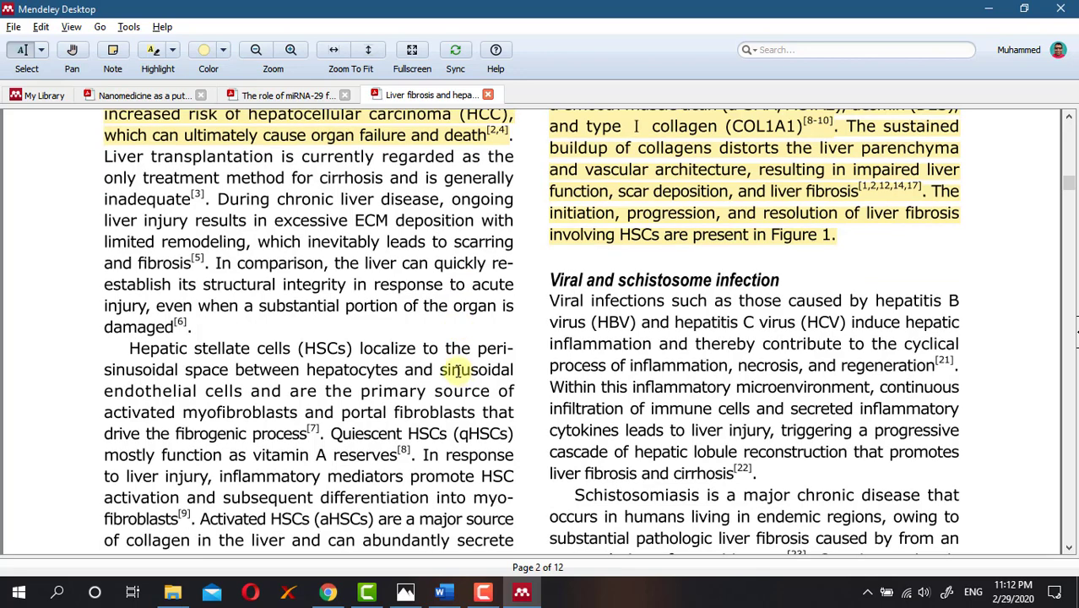
pyautogui.scroll(3, 384, 295)
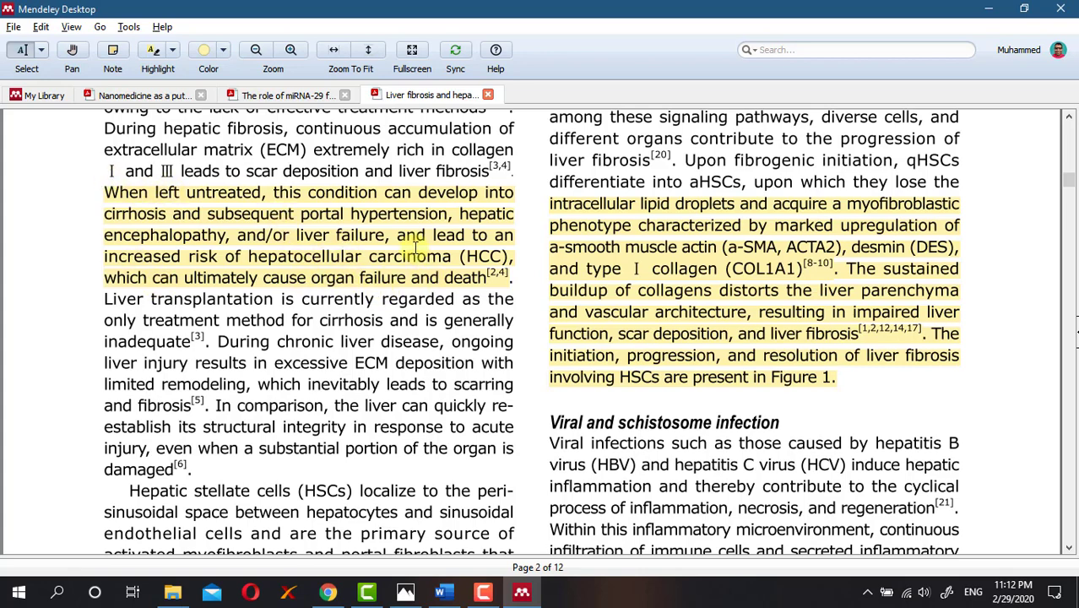
# - Highlight in yellow the first sentence under "Viral and schistosome infection", about hepatitis B and C viruses
pyautogui.scroll(-4, 416, 249)
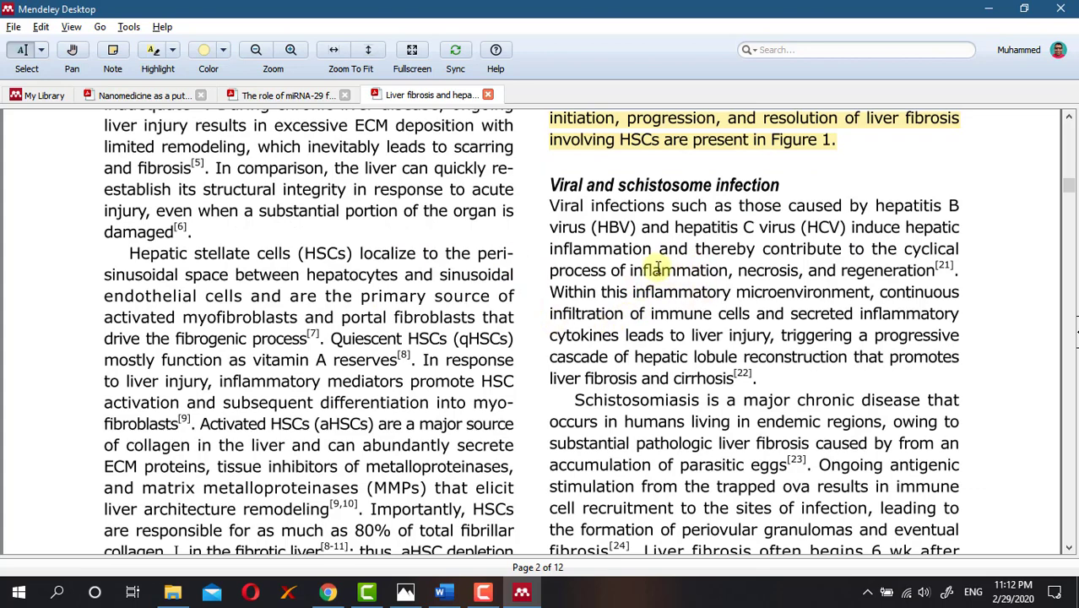
pyautogui.scroll(4, 605, 285)
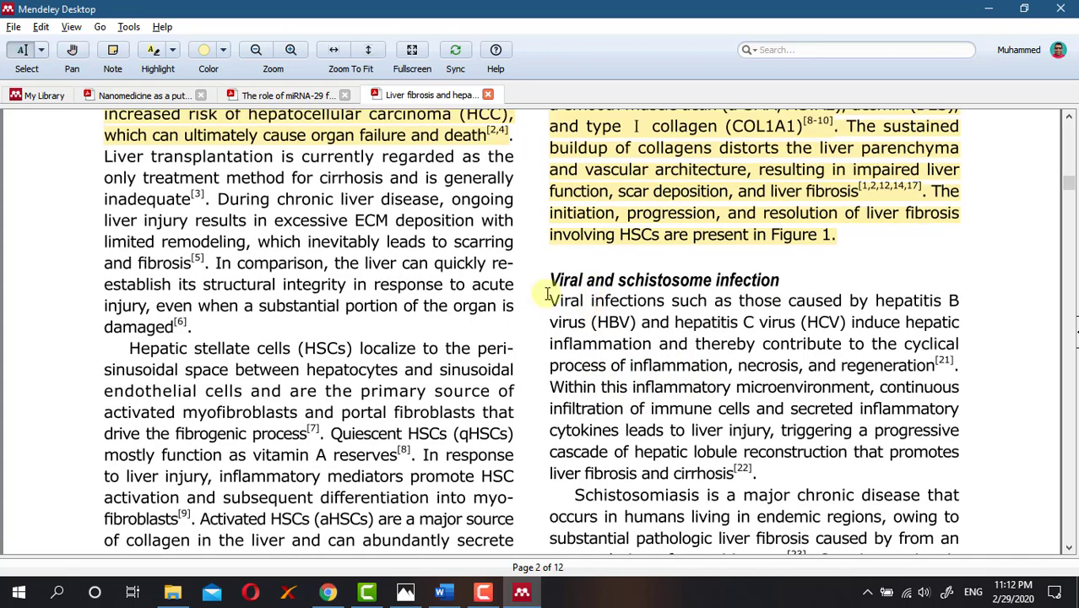
pyautogui.scroll(-4, 541, 283)
pyautogui.moveTo(554, 205); pyautogui.dragTo(953, 272)
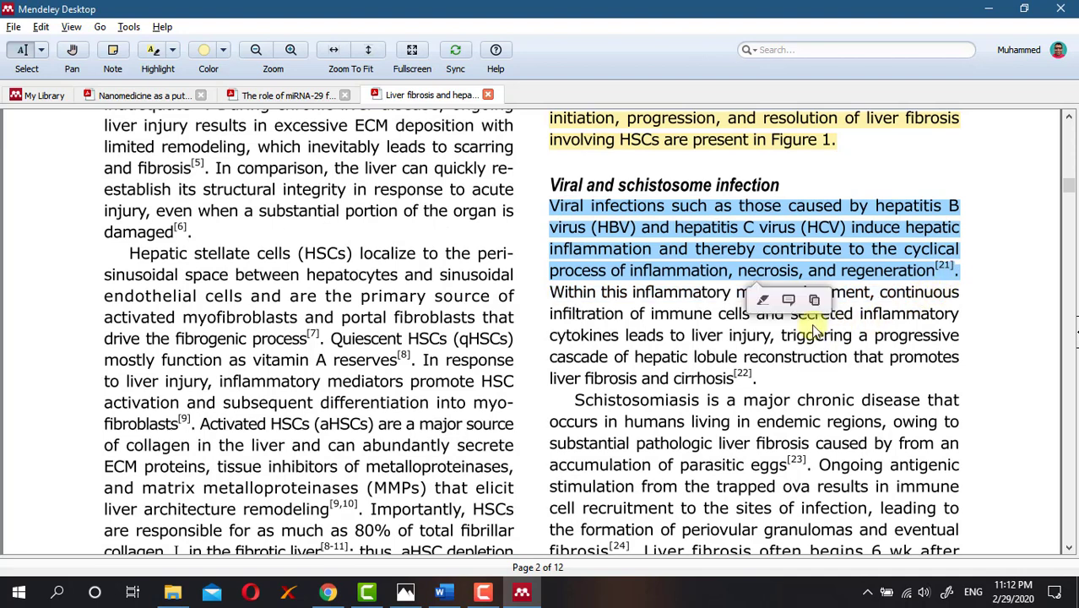
pyautogui.click(763, 302)
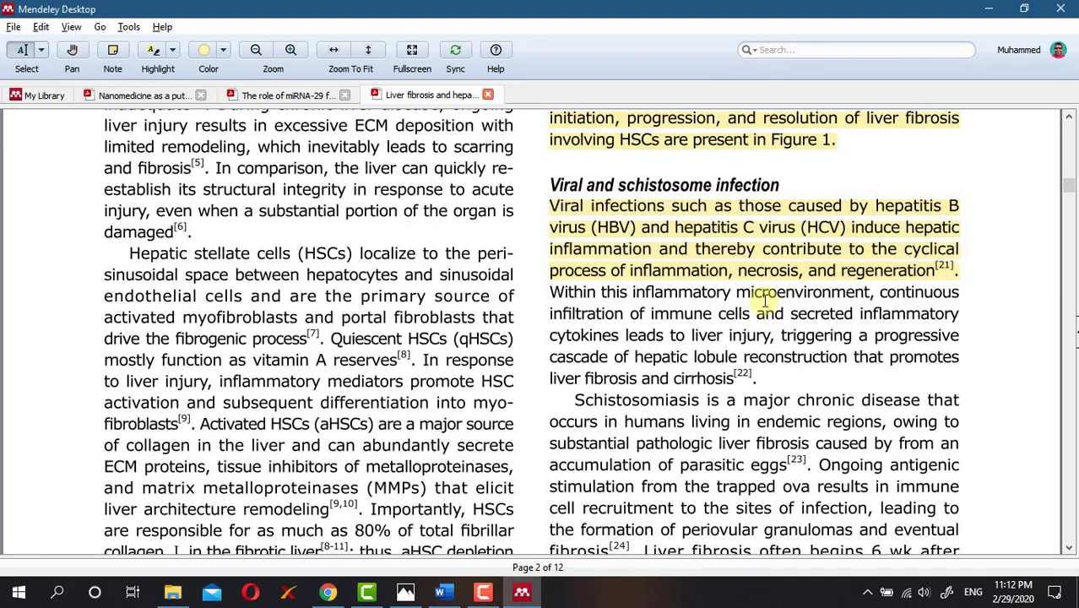
pyautogui.click(747, 278)
pyautogui.click(763, 335)
# - Highlight the sentence beginning "Schistosomiasis is a major chronic disease" and set its highlight colour to pink
pyautogui.scroll(-3, 568, 377)
pyautogui.moveTo(579, 259); pyautogui.dragTo(788, 319)
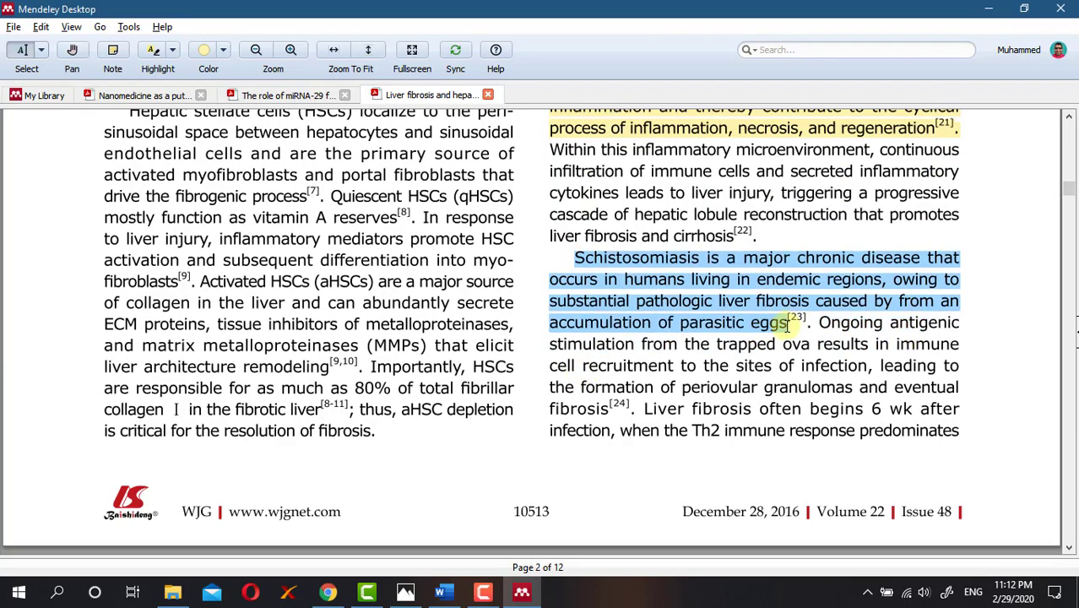
pyautogui.click(764, 351)
pyautogui.click(754, 317)
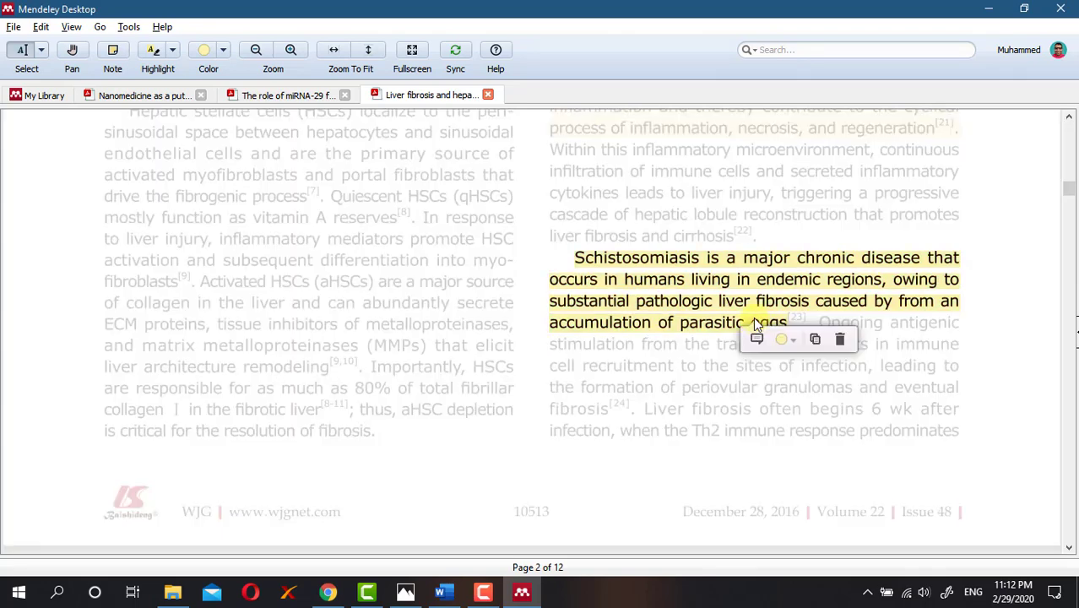
pyautogui.click(791, 339)
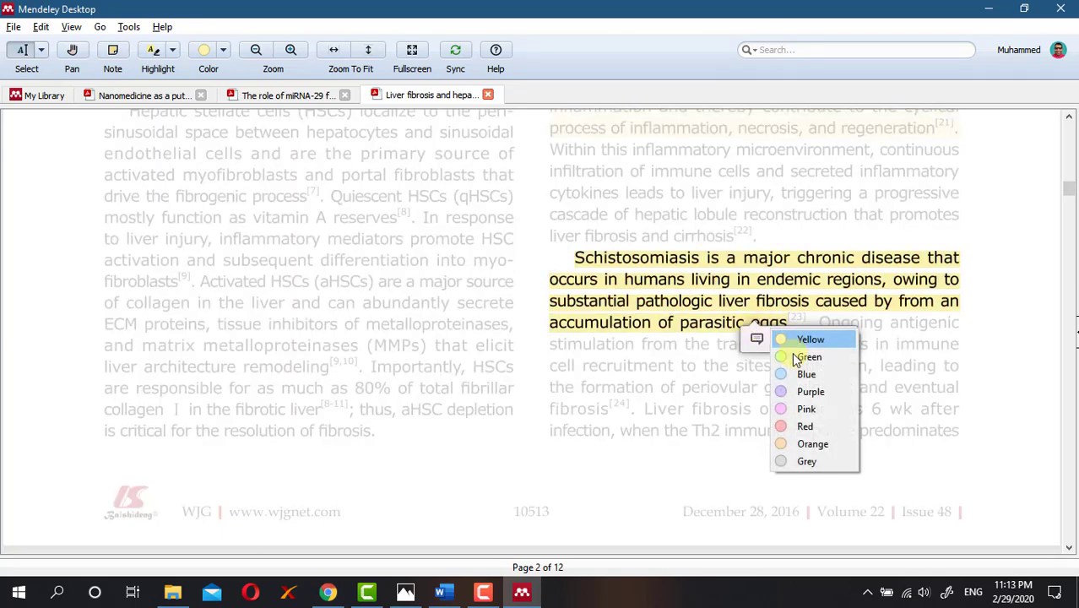
pyautogui.click(807, 411)
# - Review the yellow and pink highlights on page 2, from the Introduction to the schistosomiasis passage, and continue to Figure 1
pyautogui.scroll(5, 535, 356)
pyautogui.scroll(-4, 500, 332)
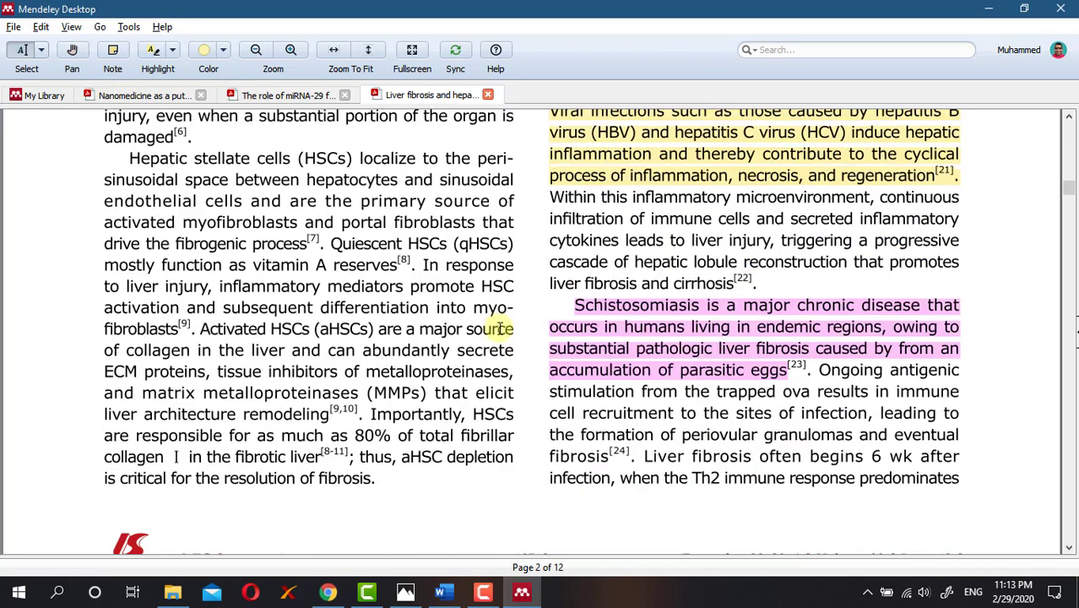
pyautogui.scroll(3, 500, 332)
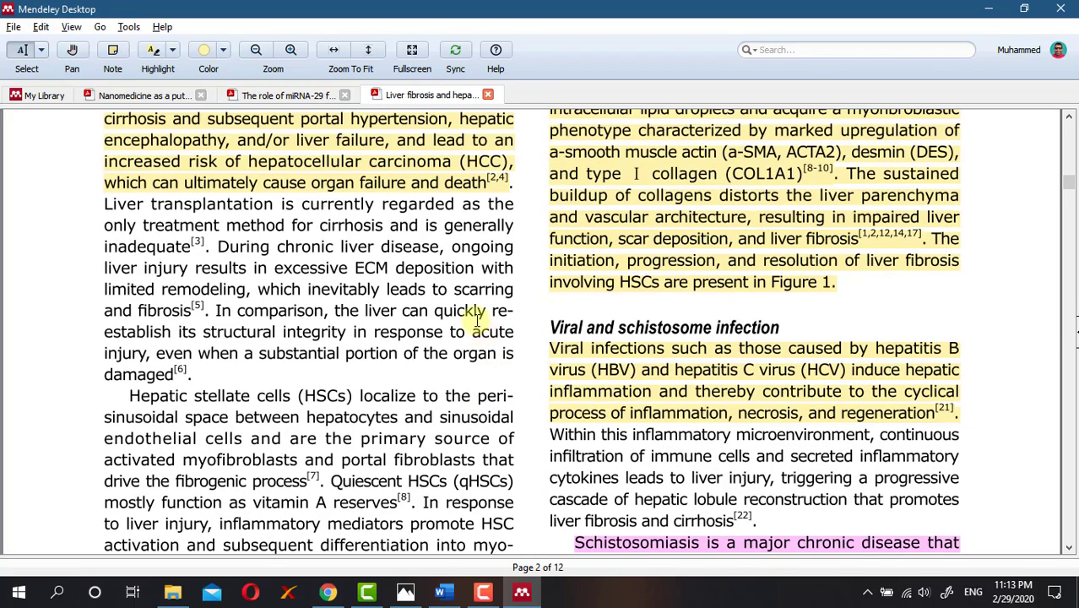
pyautogui.scroll(3, 475, 330)
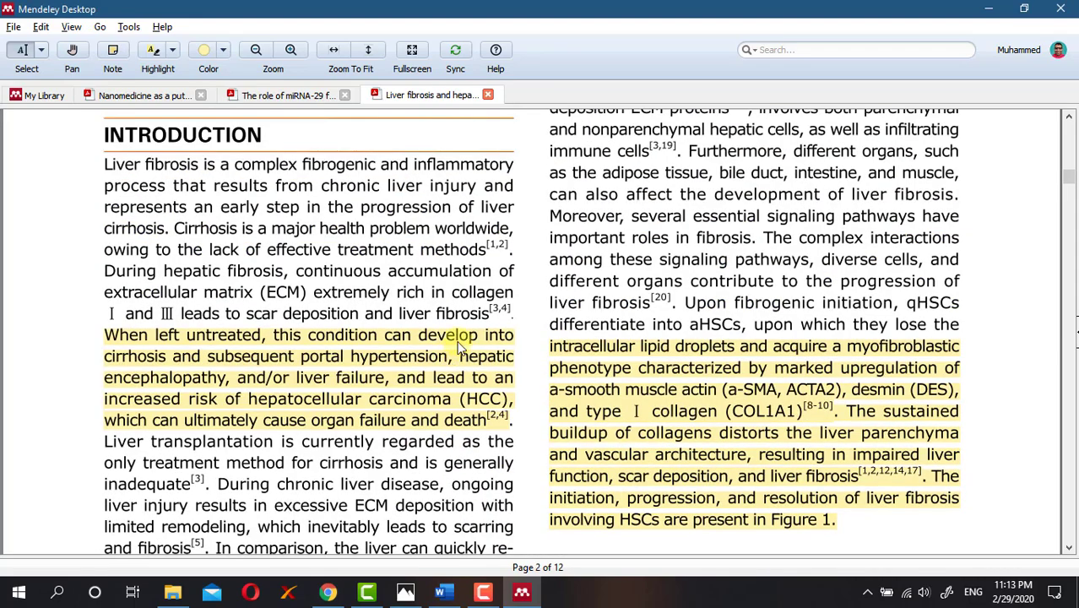
pyautogui.scroll(3, 460, 346)
pyautogui.scroll(-8, 509, 306)
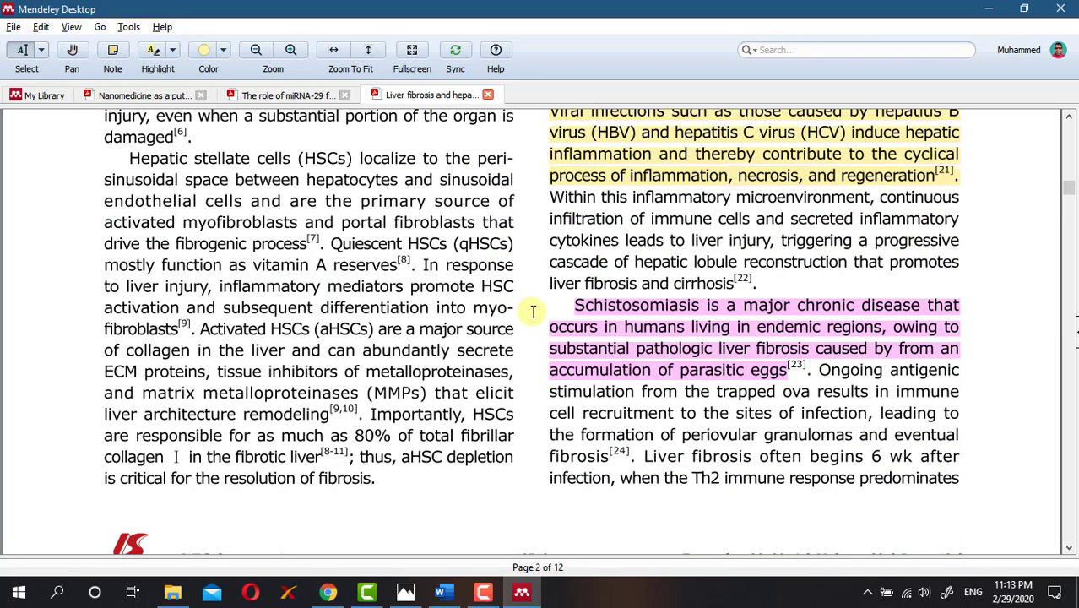
pyautogui.scroll(-2, 533, 312)
pyautogui.scroll(4, 511, 316)
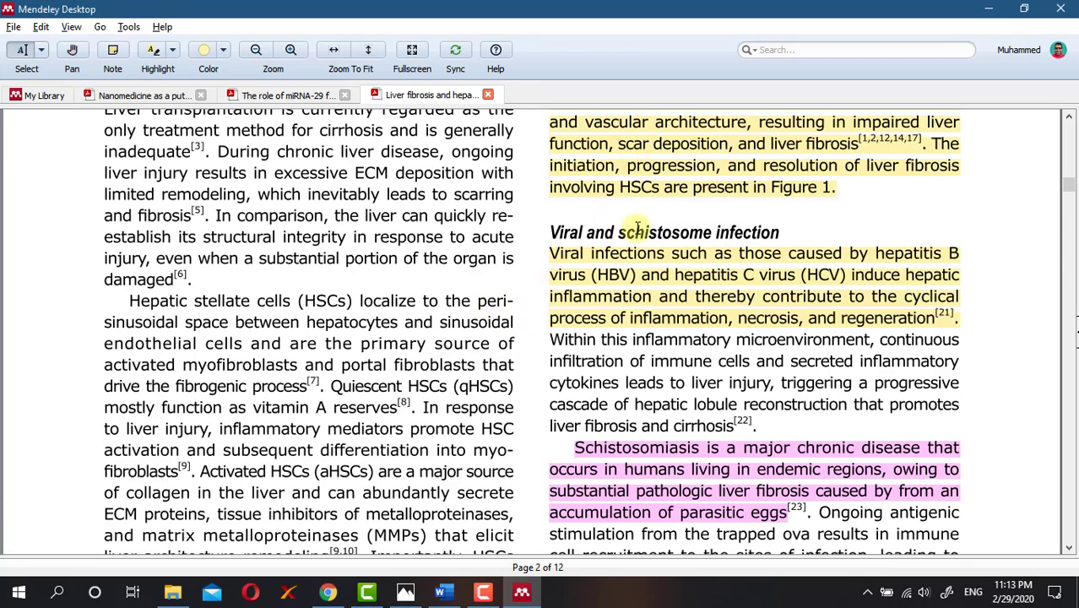
pyautogui.scroll(5, 634, 245)
pyautogui.scroll(-8, 632, 244)
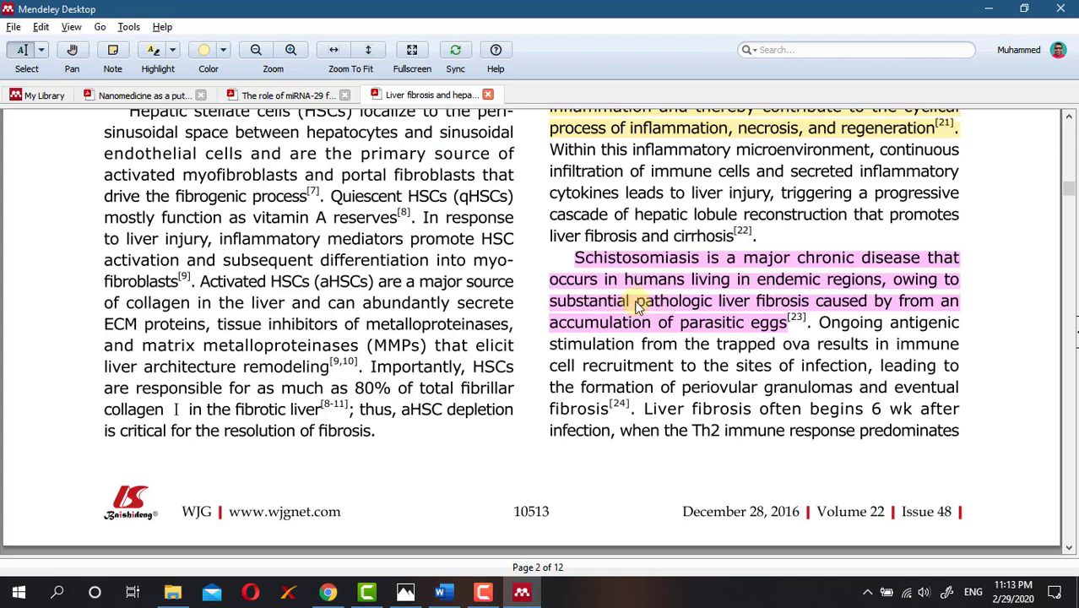
pyautogui.scroll(-10, 629, 325)
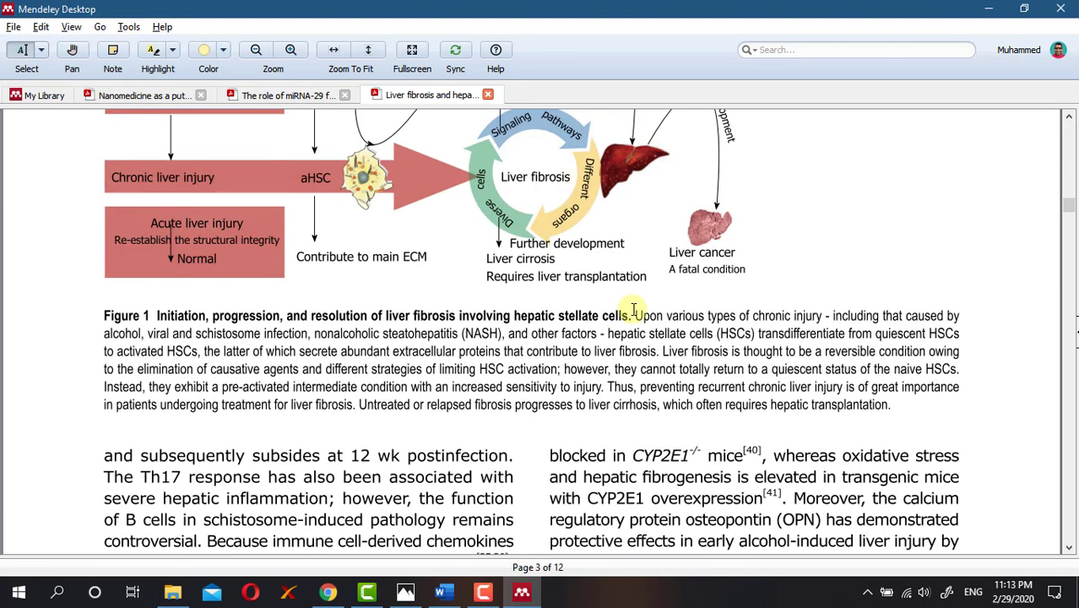
pyautogui.scroll(2, 632, 313)
# - Show the details pane again and enter the tag "or" for the liver fibrosis paper
pyautogui.click(1076, 342)
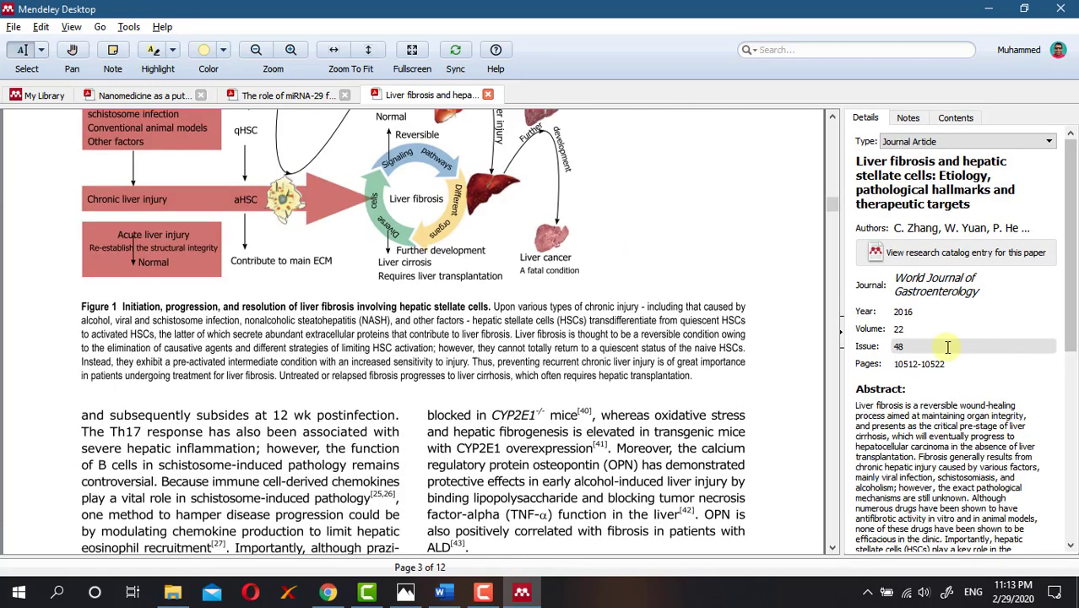
pyautogui.scroll(-5, 930, 352)
pyautogui.click(885, 360)
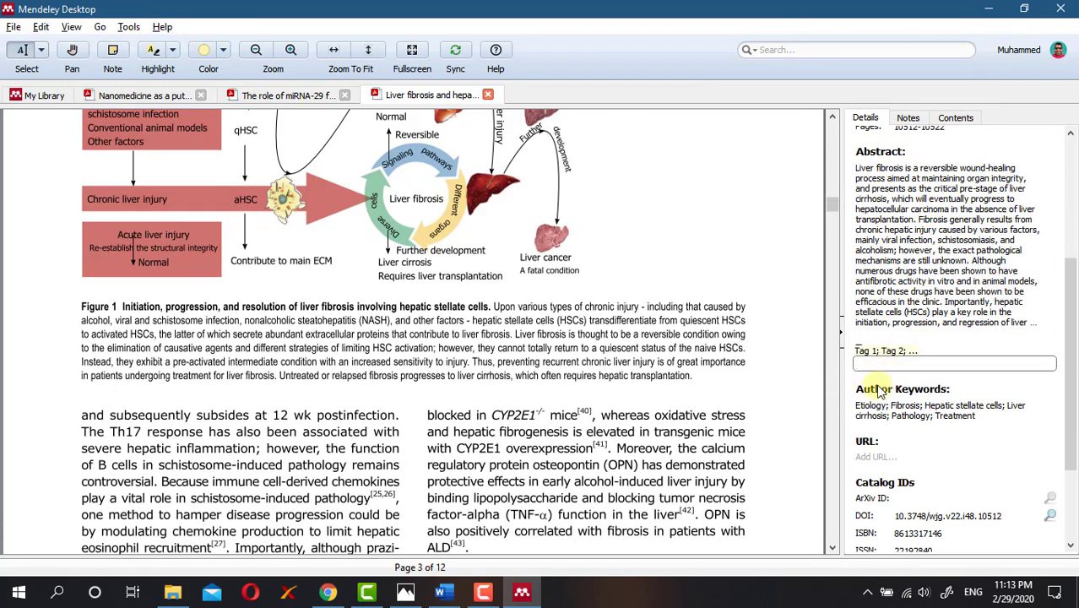
pyautogui.write('or')
pyautogui.click(878, 388)
# - Switch to the paper "Nanomedicine as a putative approach" and add the tag "review" to its details
pyautogui.click(155, 98)
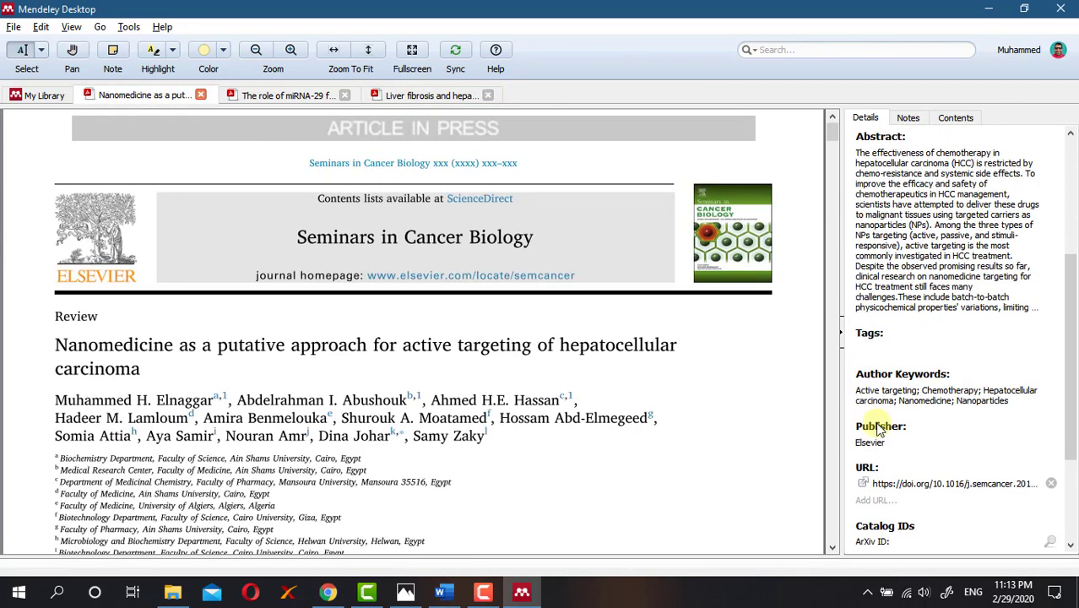
pyautogui.click(894, 350)
pyautogui.write('review')
pyautogui.click(871, 363)
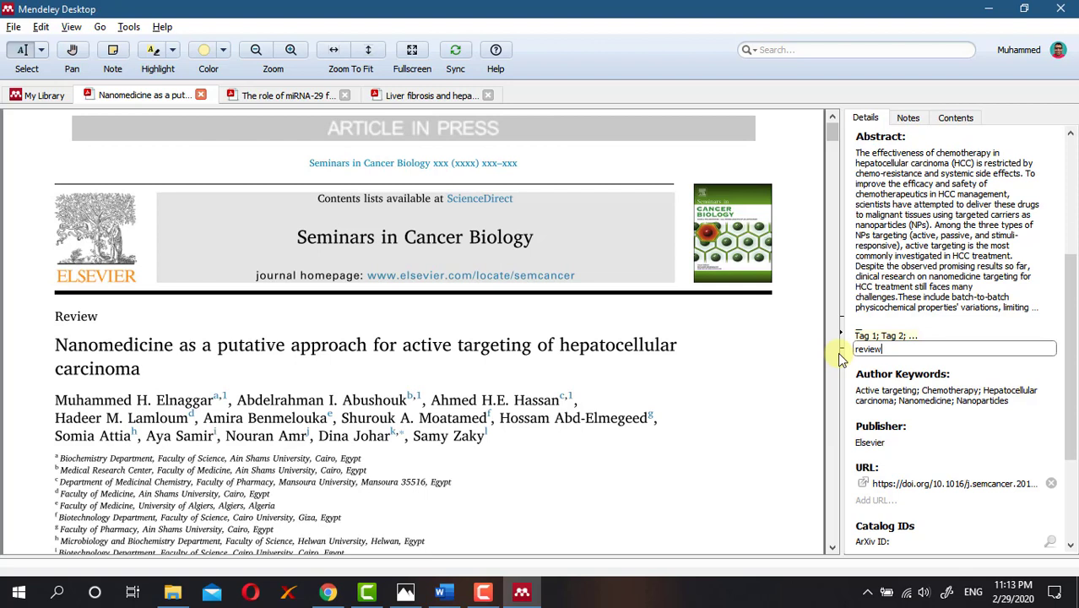
# - Add "treatment" as a second tag for the paper "Nanomedicine as a putative approach"
pyautogui.write('; trea')
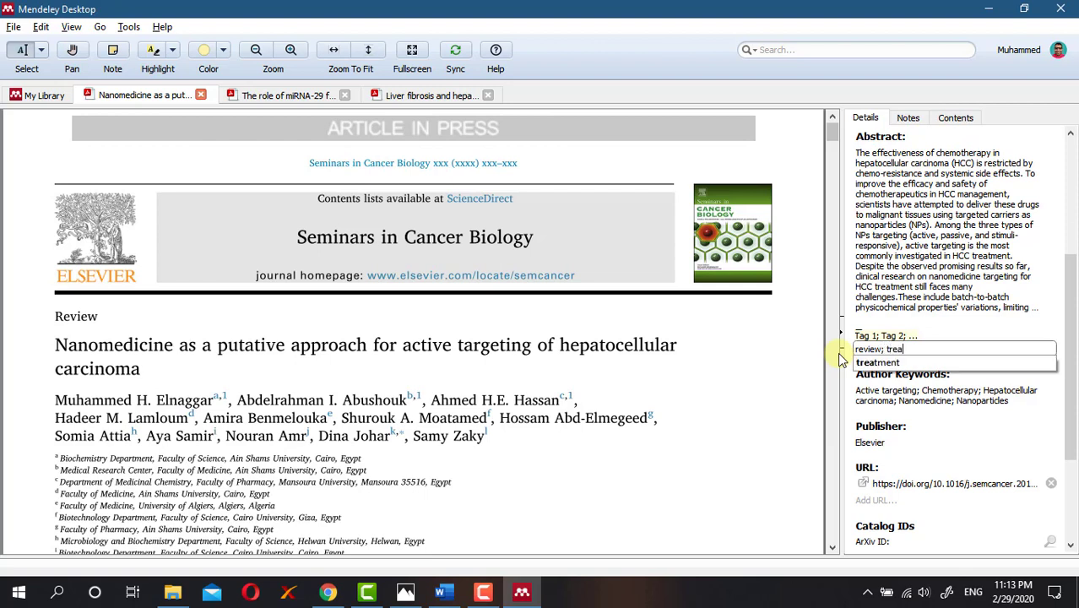
pyautogui.write('tment')
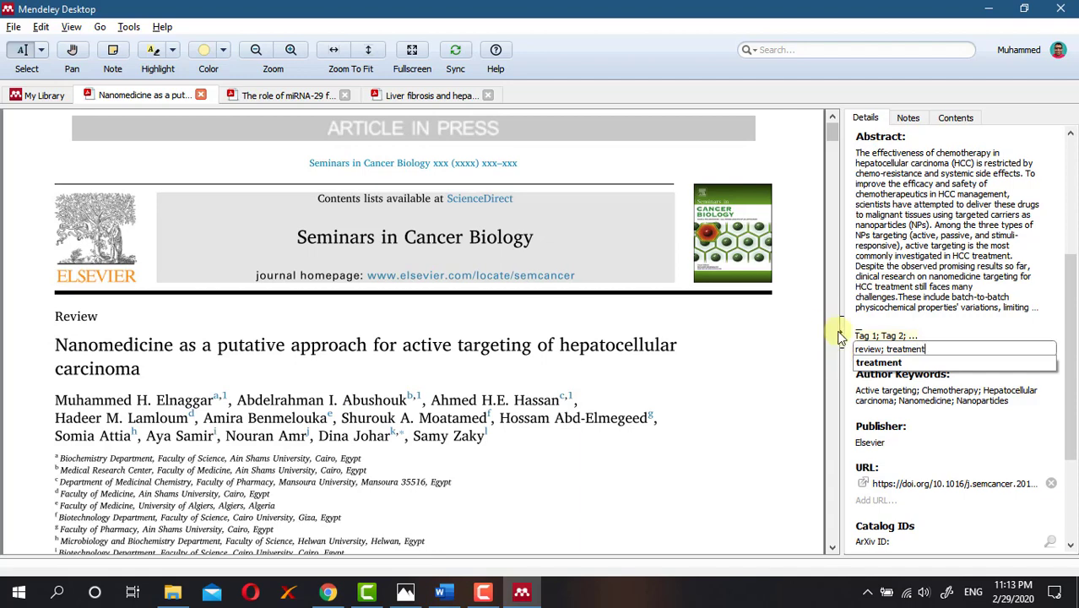
pyautogui.click(874, 364)
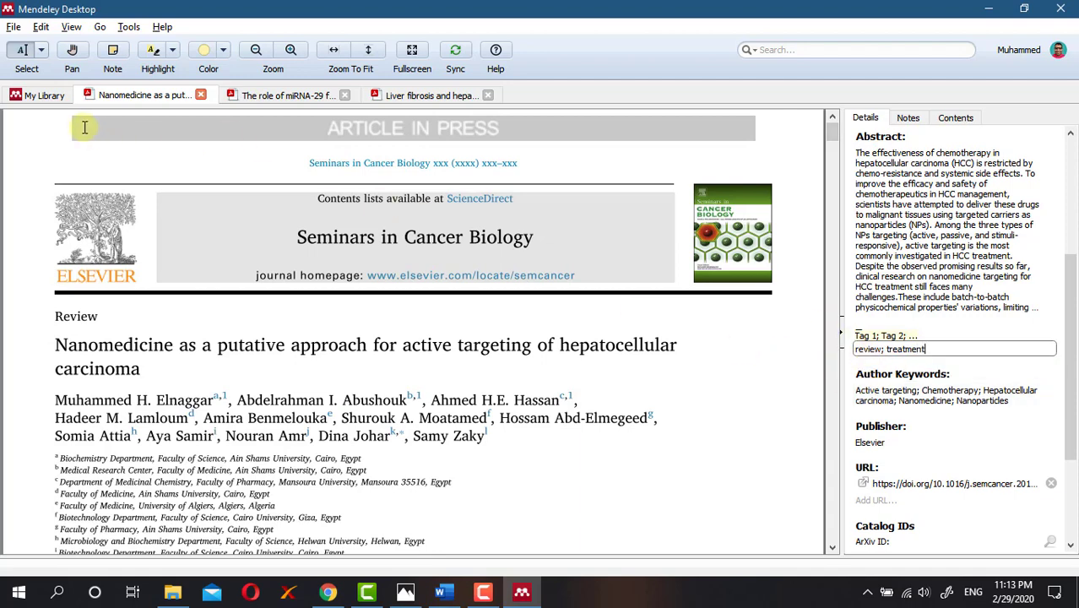
# - Filter the trial folder's papers by the tags "review" and "treatment", and clear the filter
pyautogui.click(34, 98)
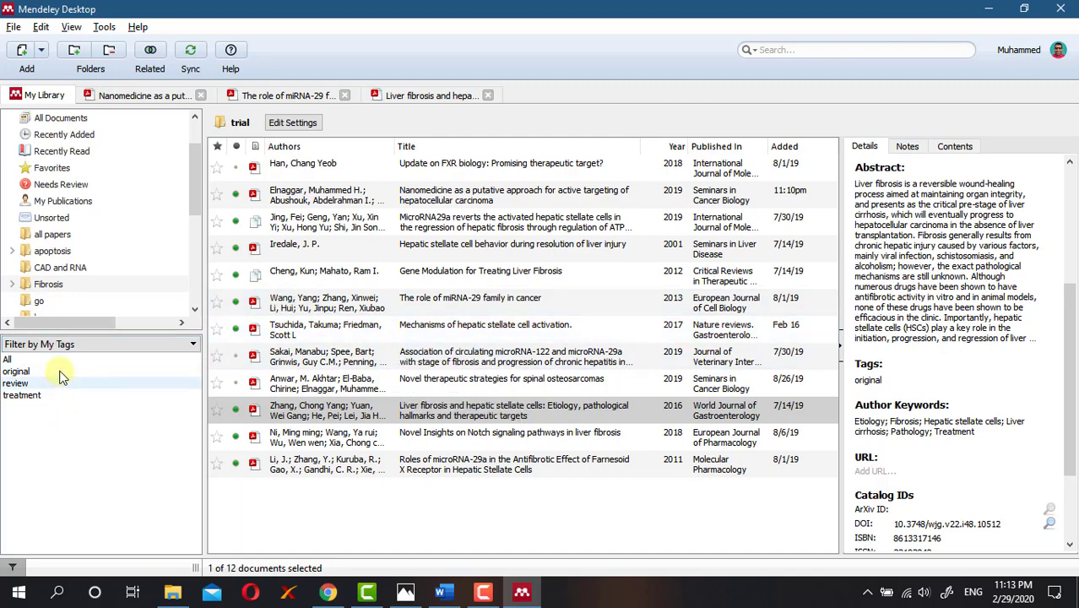
pyautogui.click(17, 383)
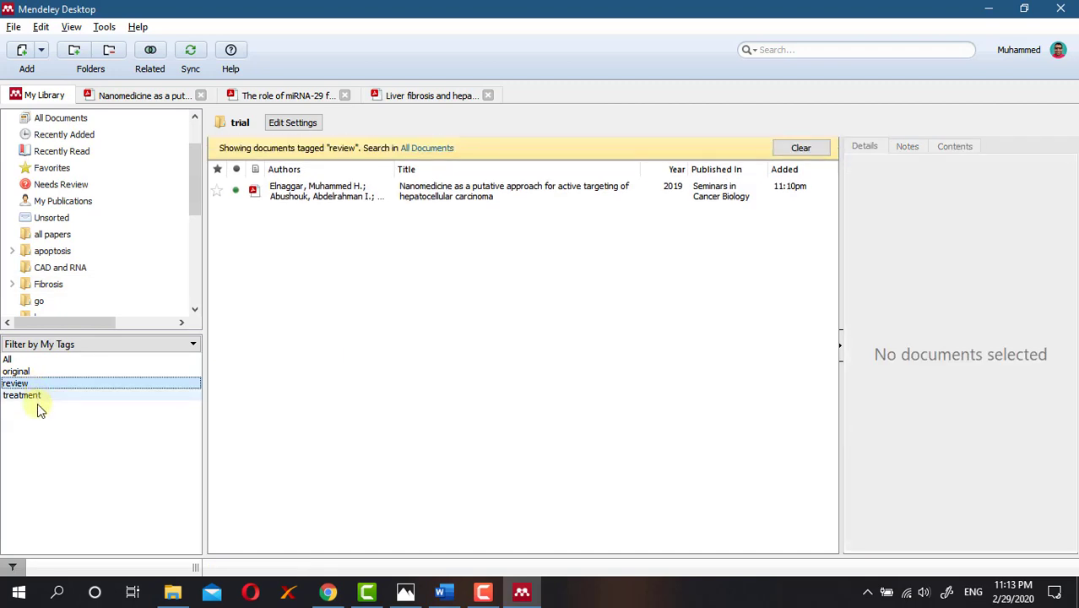
pyautogui.click(25, 396)
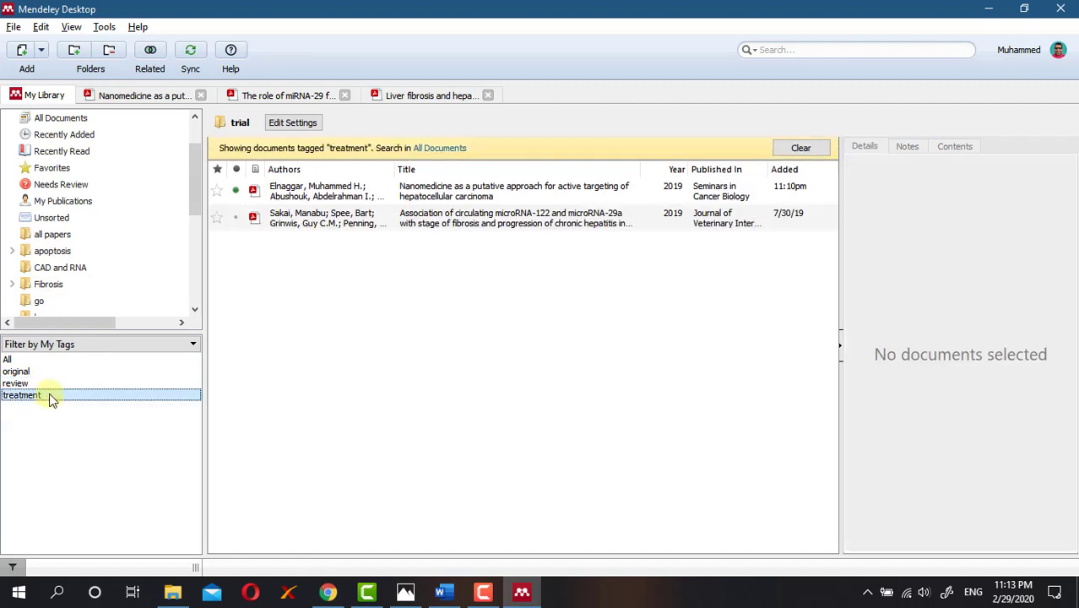
pyautogui.click(51, 388)
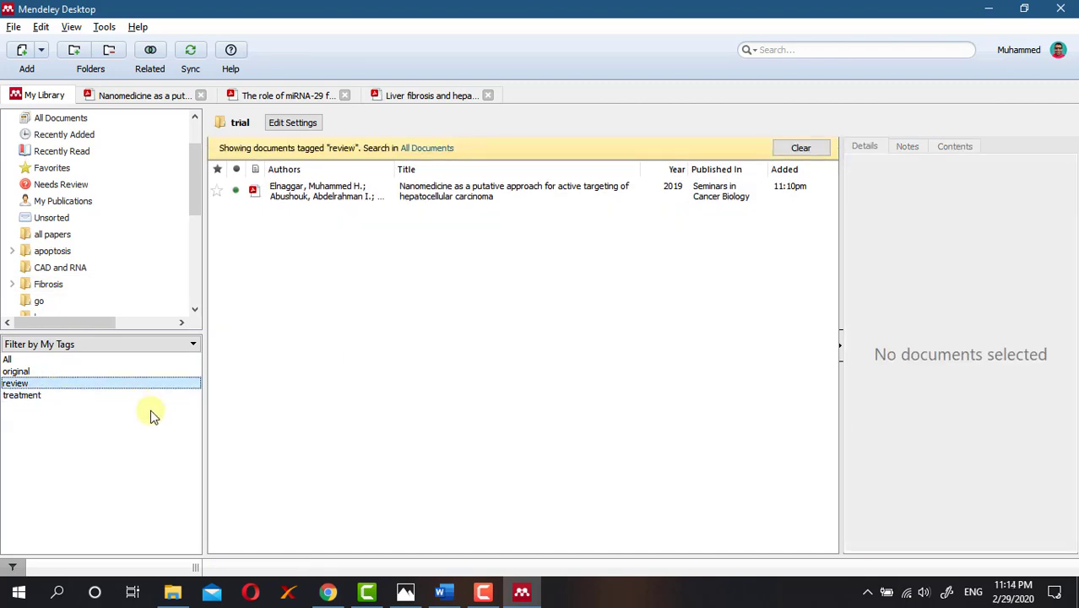
pyautogui.click(799, 149)
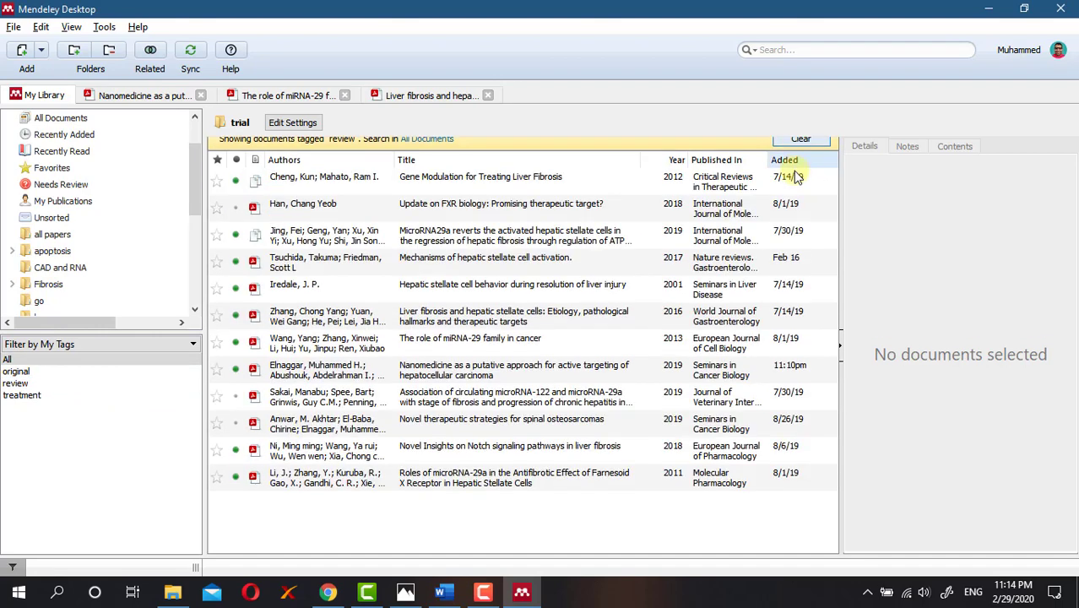
# - Search the trial folder for "FXR" and open the paper "Update on FXR biology: Promising therapeutic target?"
pyautogui.click(807, 52)
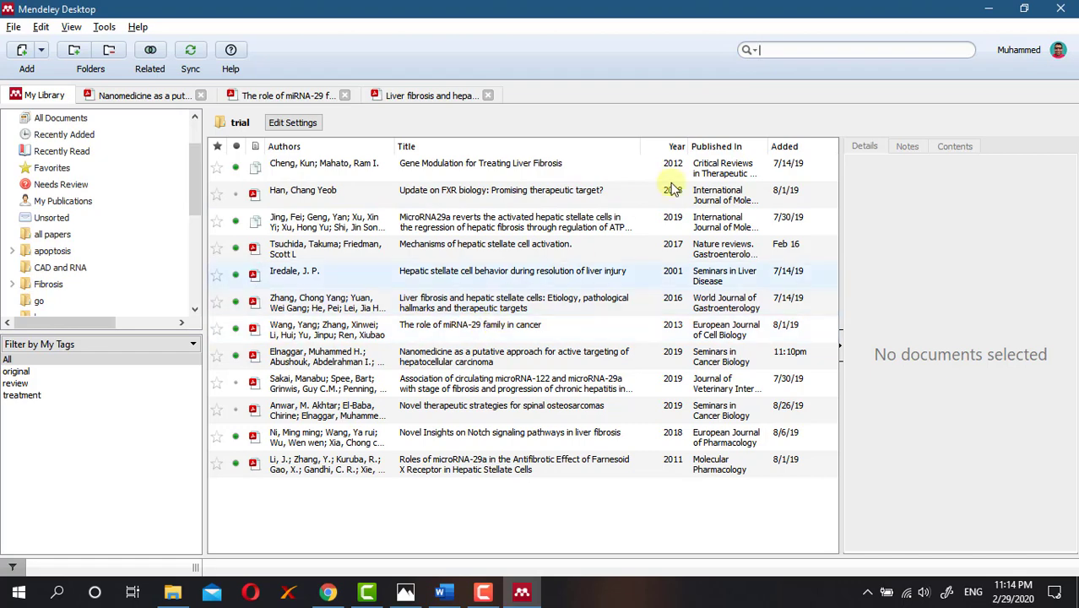
pyautogui.click(750, 51)
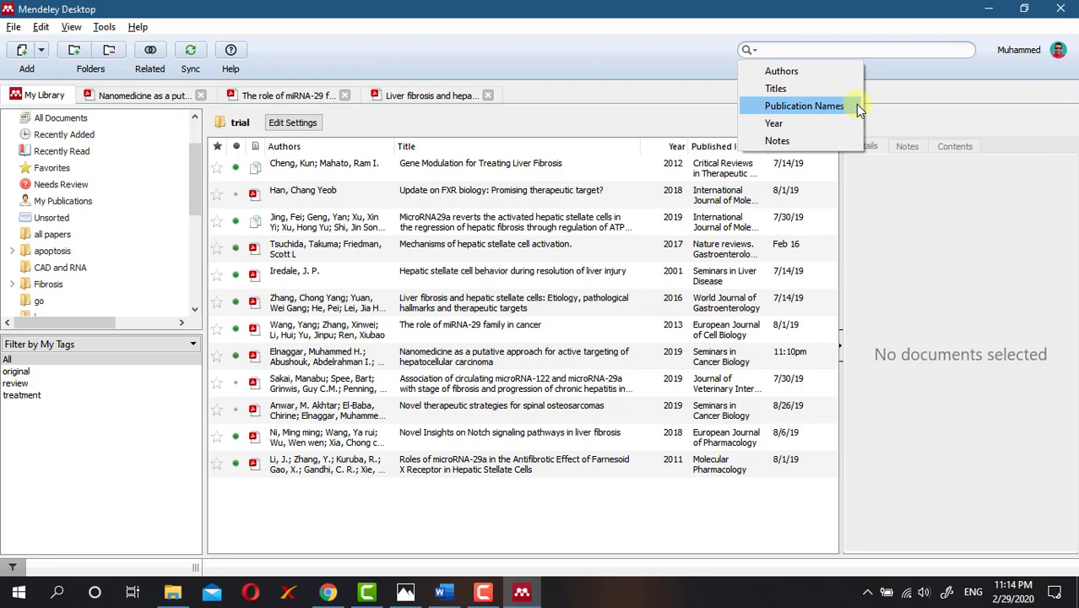
pyautogui.click(838, 50)
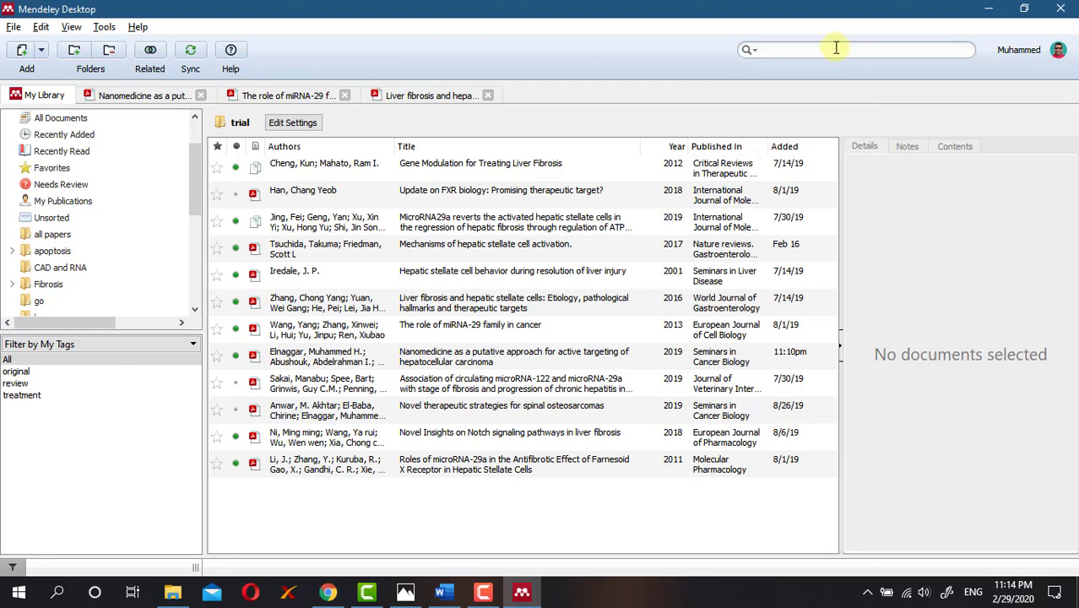
pyautogui.write('FXR')
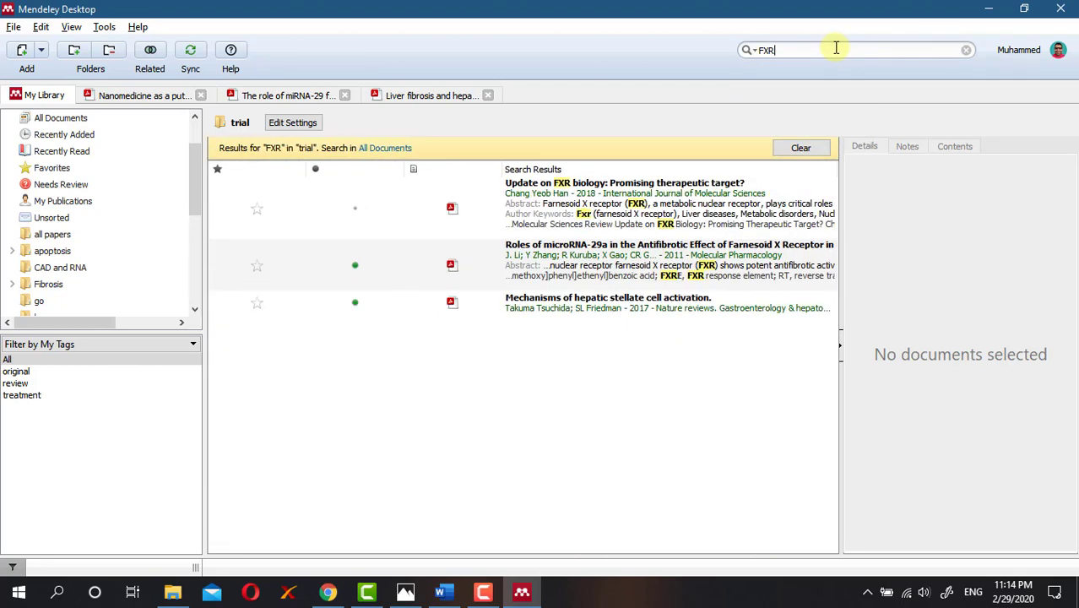
pyautogui.doubleClick(641, 209)
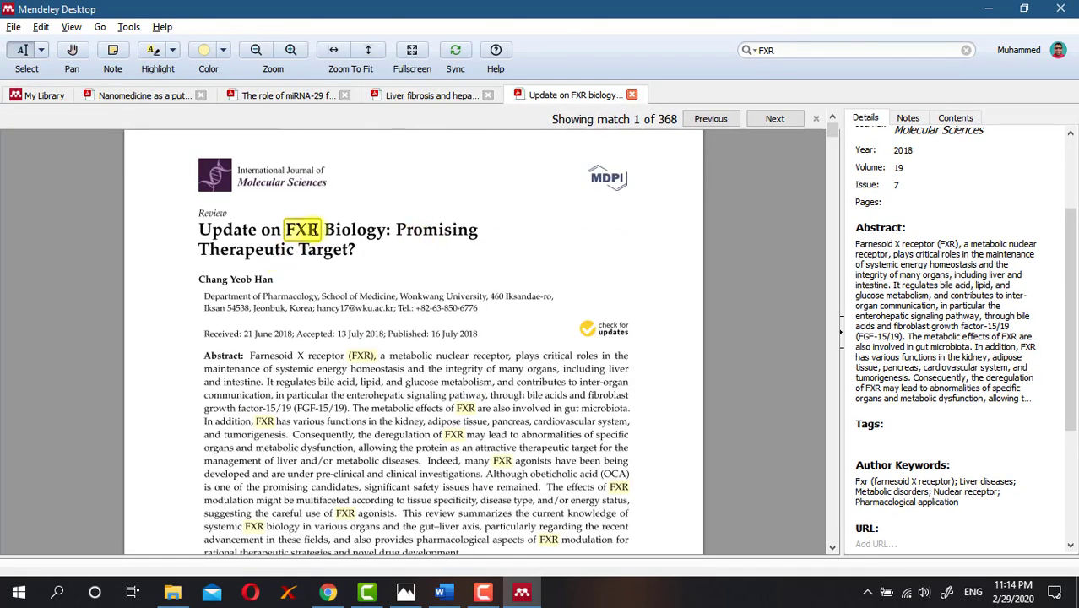
# - Examine the highlighted FXR occurrences in the paper, stepping forward through successive matches
pyautogui.scroll(-3, 355, 241)
pyautogui.scroll(-6, 507, 304)
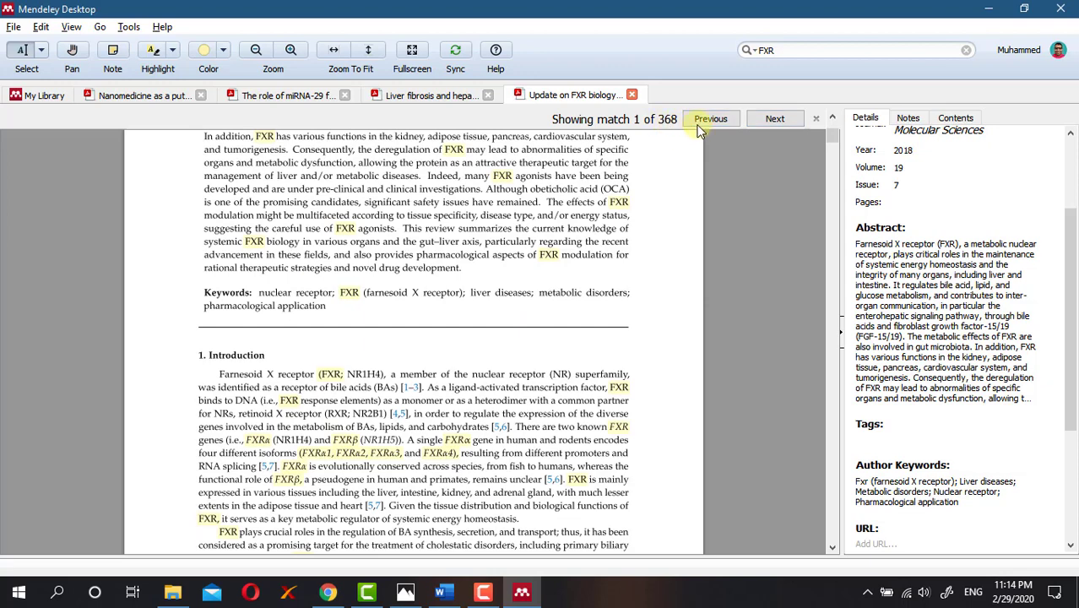
pyautogui.click(770, 120)
pyautogui.click(770, 119)
pyautogui.click(770, 119)
pyautogui.click(770, 119)
pyautogui.click(770, 119)
pyautogui.click(770, 119)
pyautogui.click(770, 119)
pyautogui.click(770, 119)
pyautogui.click(770, 119)
# - Search for "Egypt" in the open FXR paper and across the papers in the trial folder
pyautogui.click(780, 50)
pyautogui.write('Egypt')
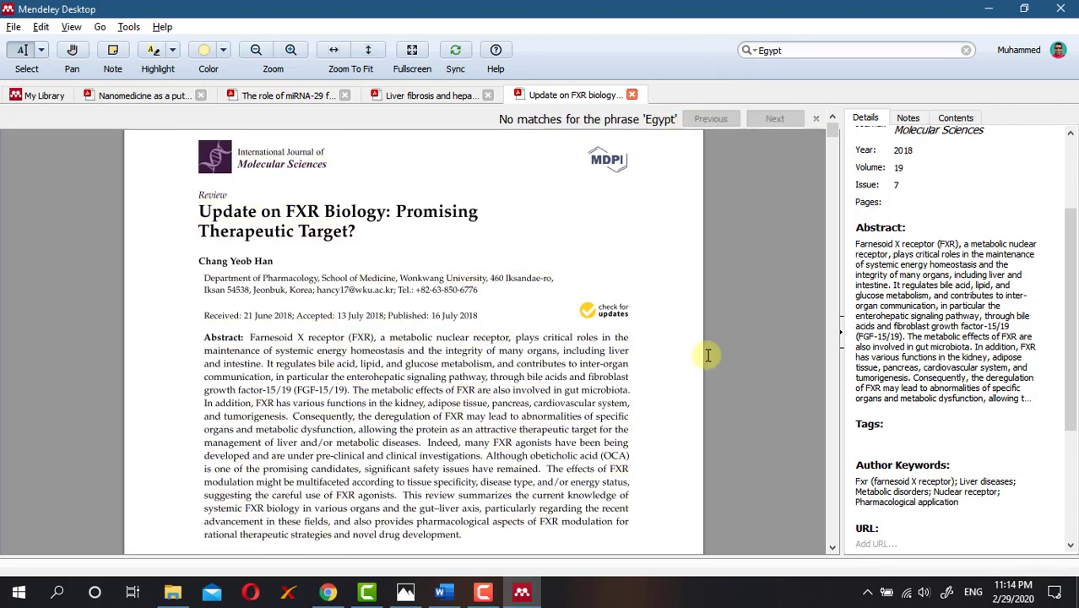
pyautogui.click(44, 95)
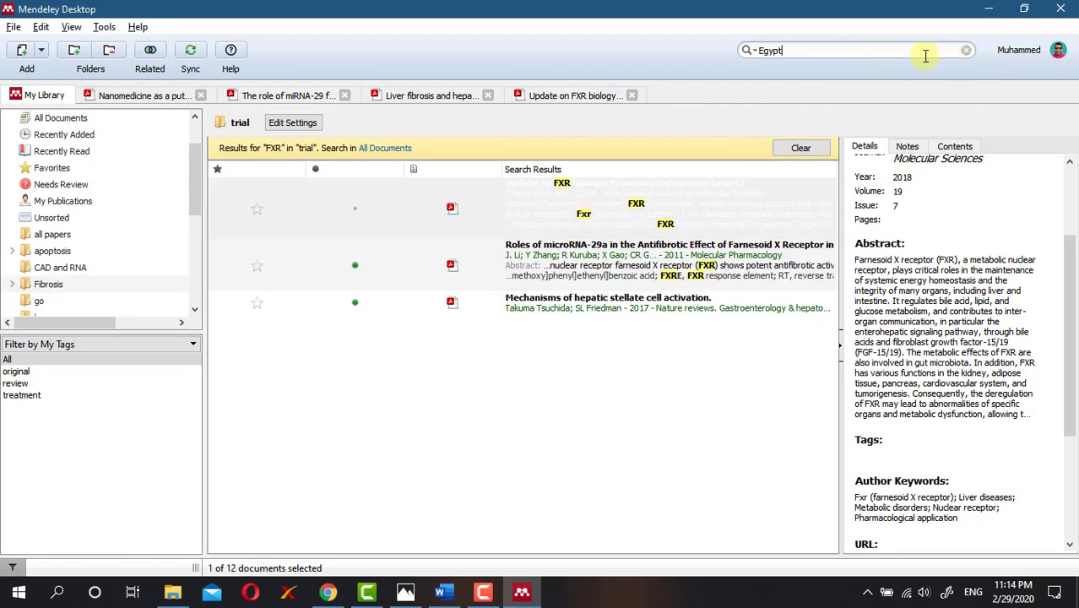
pyautogui.press('Return')
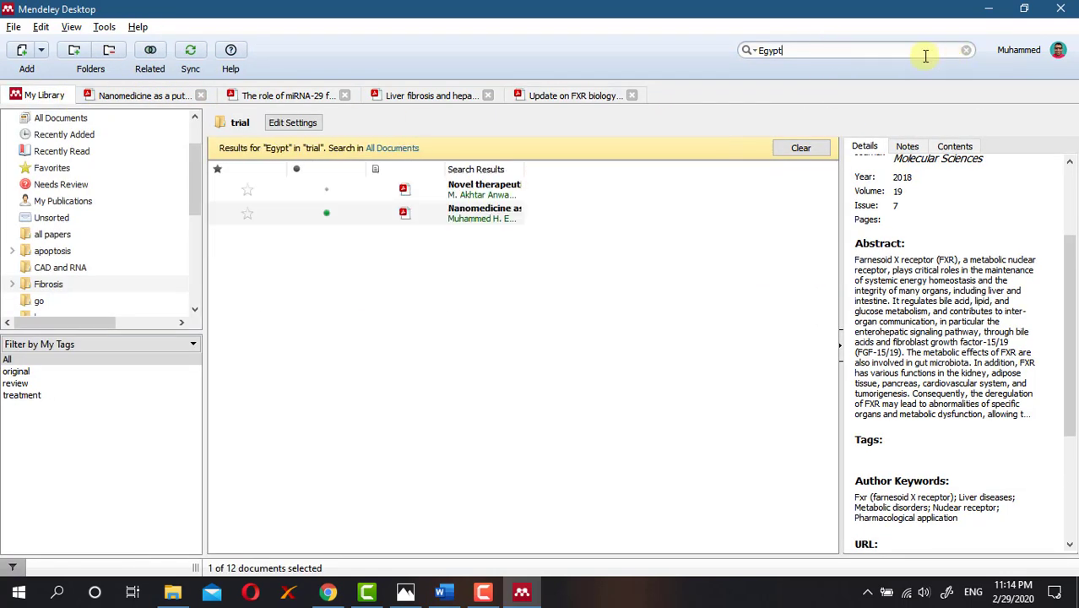
# - Open "Nanomedicine as a putative approach" from the Egypt results and examine its author affiliations on the first page
pyautogui.click(511, 201)
pyautogui.doubleClick(512, 215)
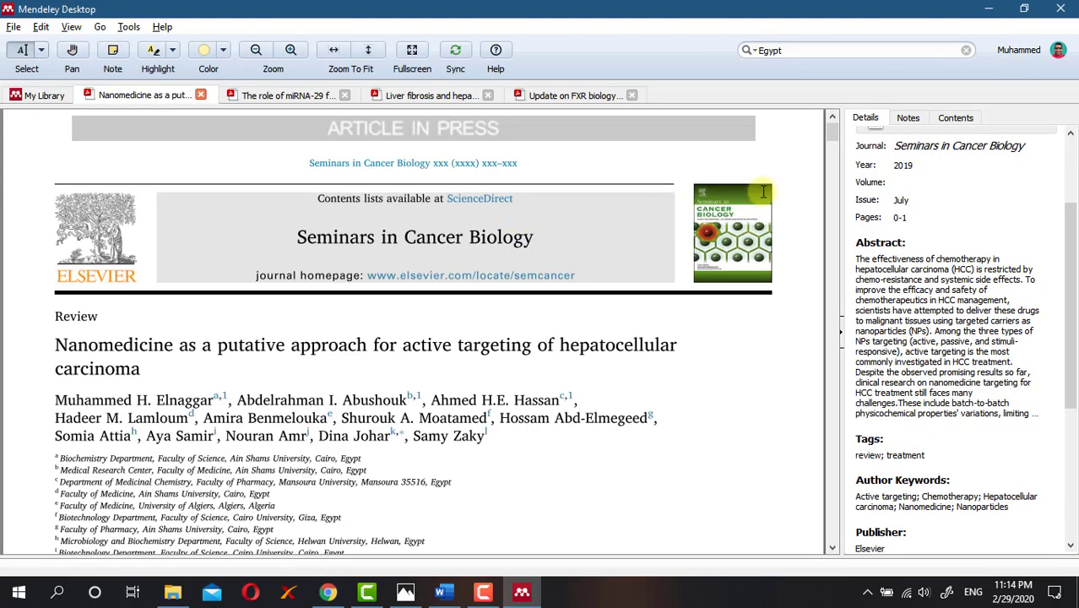
pyautogui.scroll(-3, 456, 372)
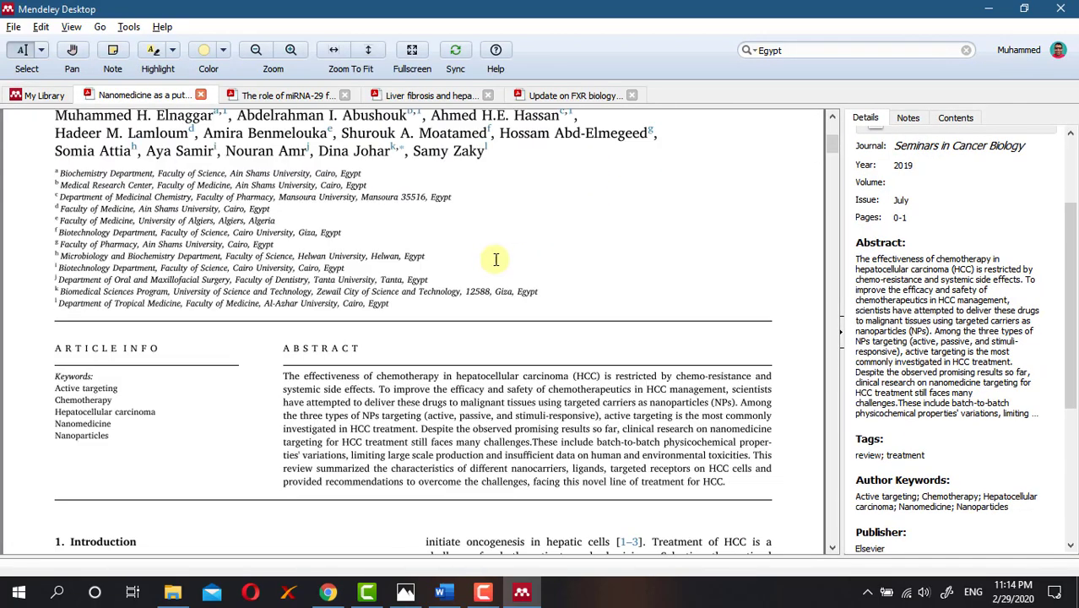
pyautogui.scroll(1, 473, 249)
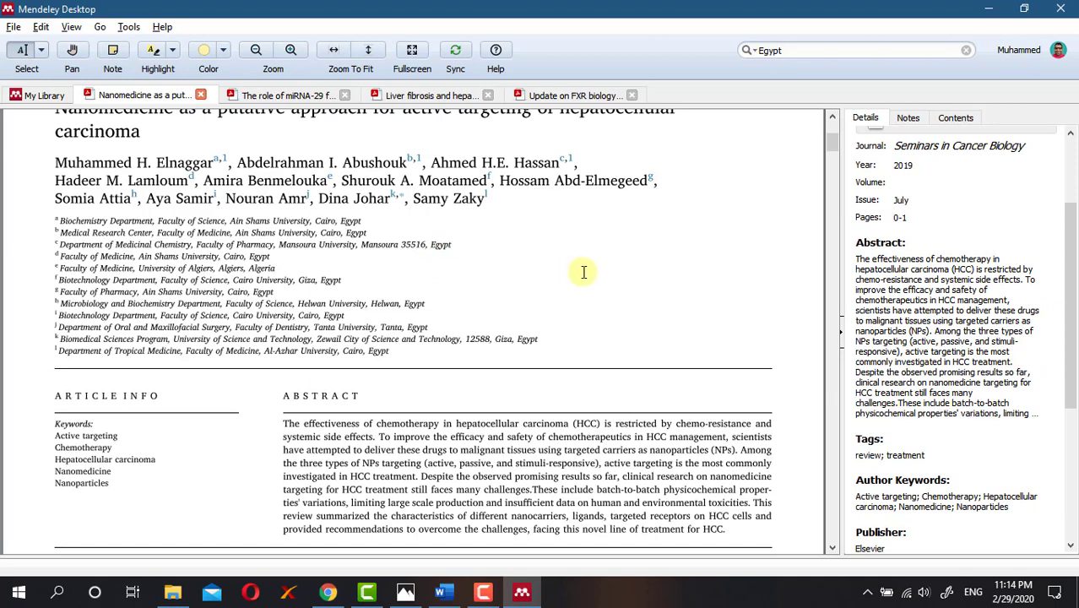
pyautogui.scroll(5, 582, 279)
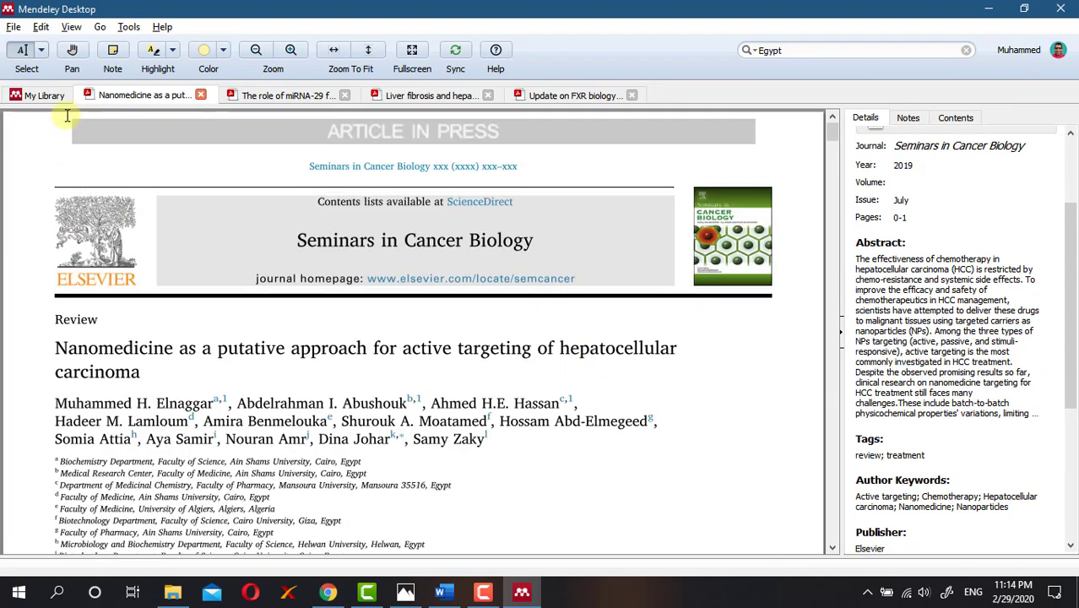
# - Narrow the read-status and file-type columns and widen the title column of the library's Egypt results, and clear the search
pyautogui.click(34, 95)
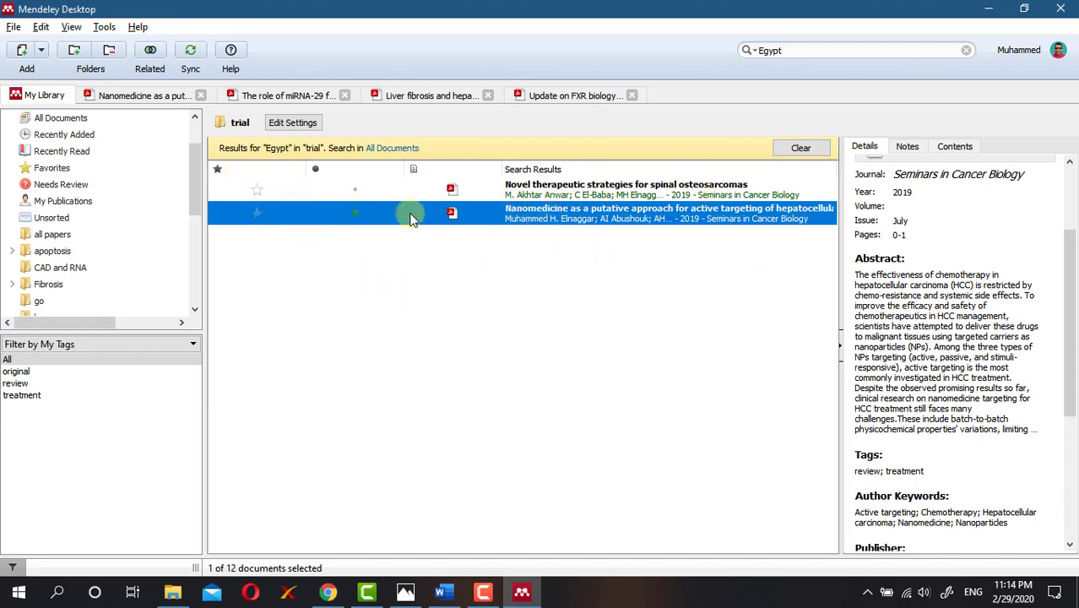
pyautogui.moveTo(307, 168); pyautogui.dragTo(246, 172)
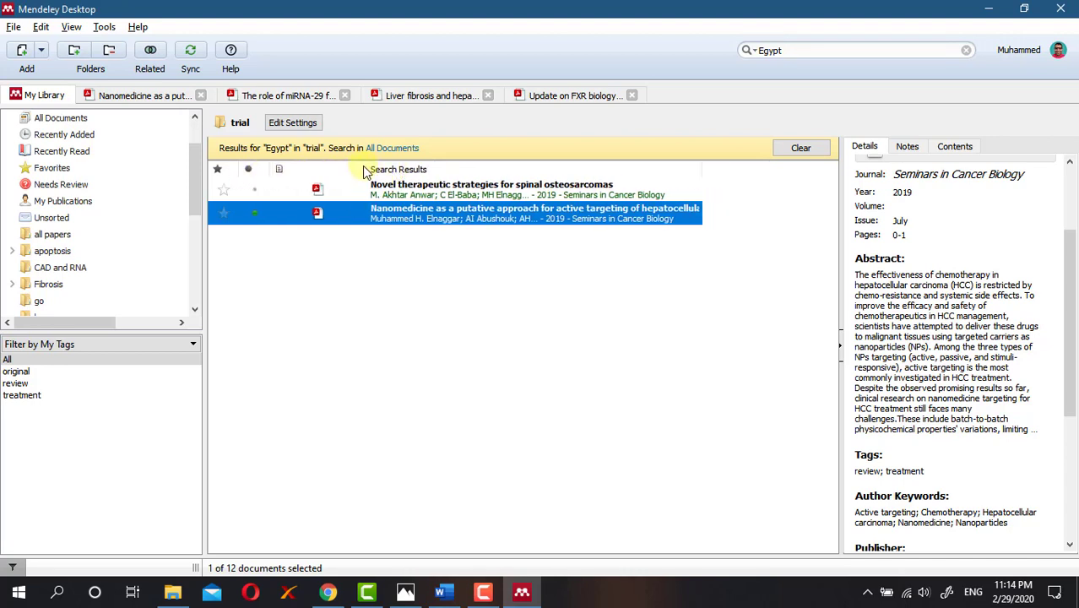
pyautogui.moveTo(366, 166); pyautogui.dragTo(299, 168)
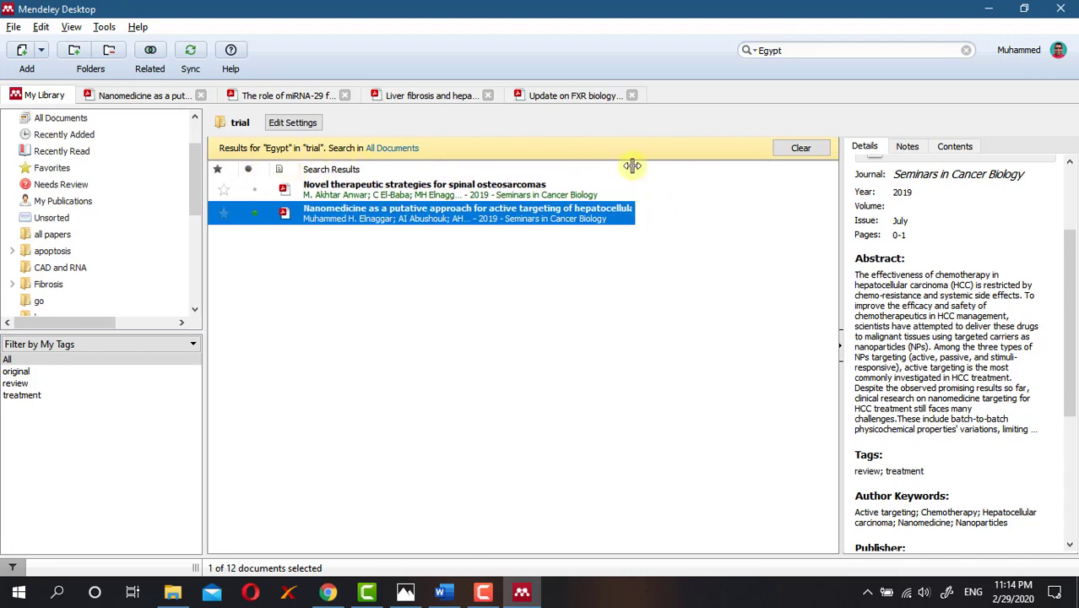
pyautogui.moveTo(634, 166); pyautogui.dragTo(786, 168)
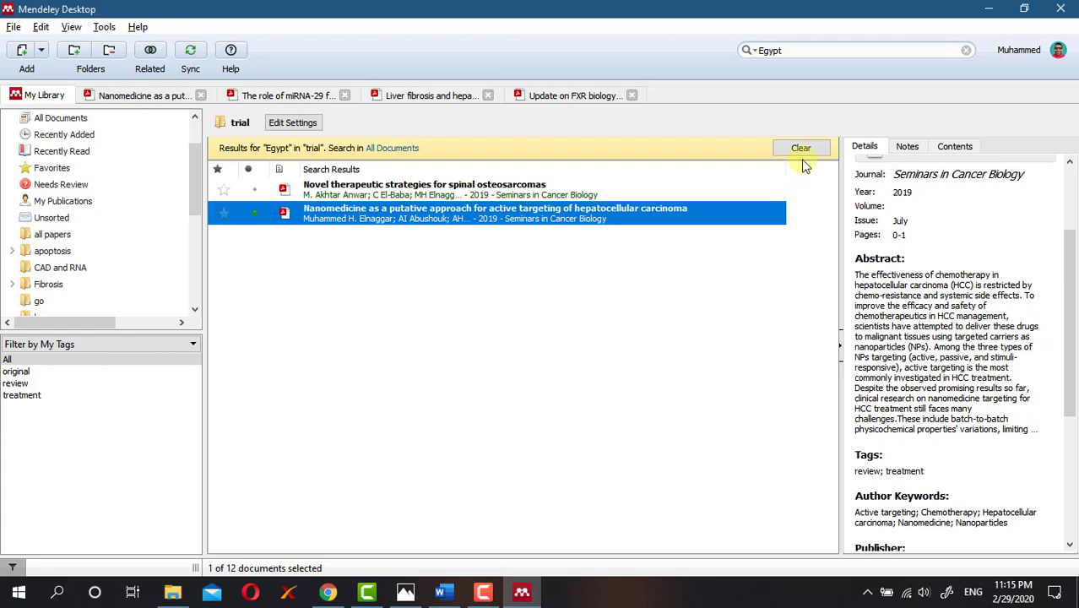
pyautogui.scroll(-5, 980, 325)
pyautogui.click(799, 148)
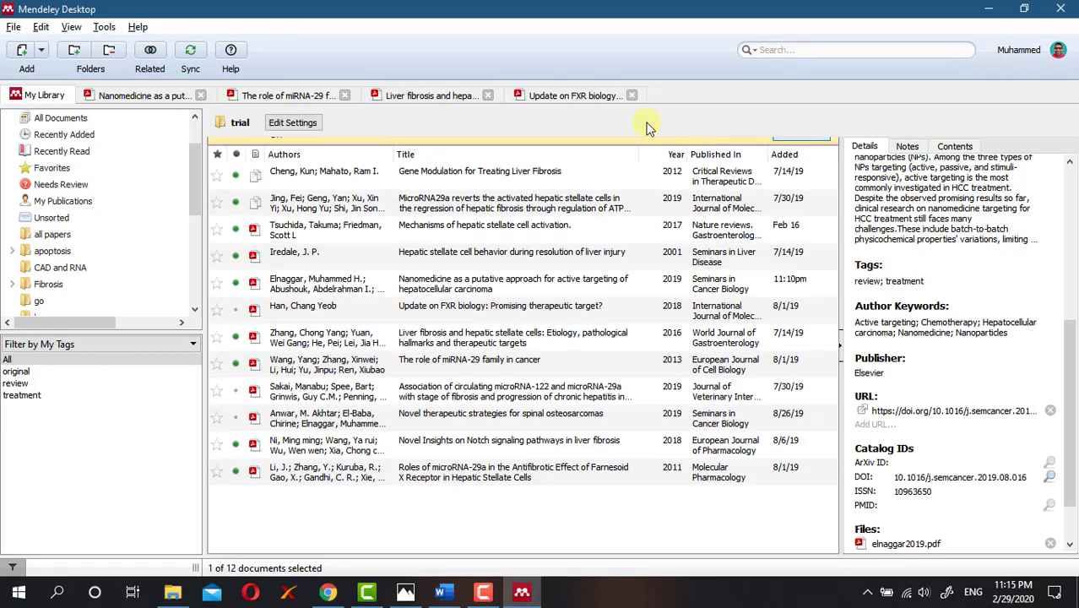
# - Return to the FXR biology paper, dismiss its leftover phrase search for "Egypt" and go back to the first page
pyautogui.click(588, 100)
pyautogui.scroll(-5, 629, 261)
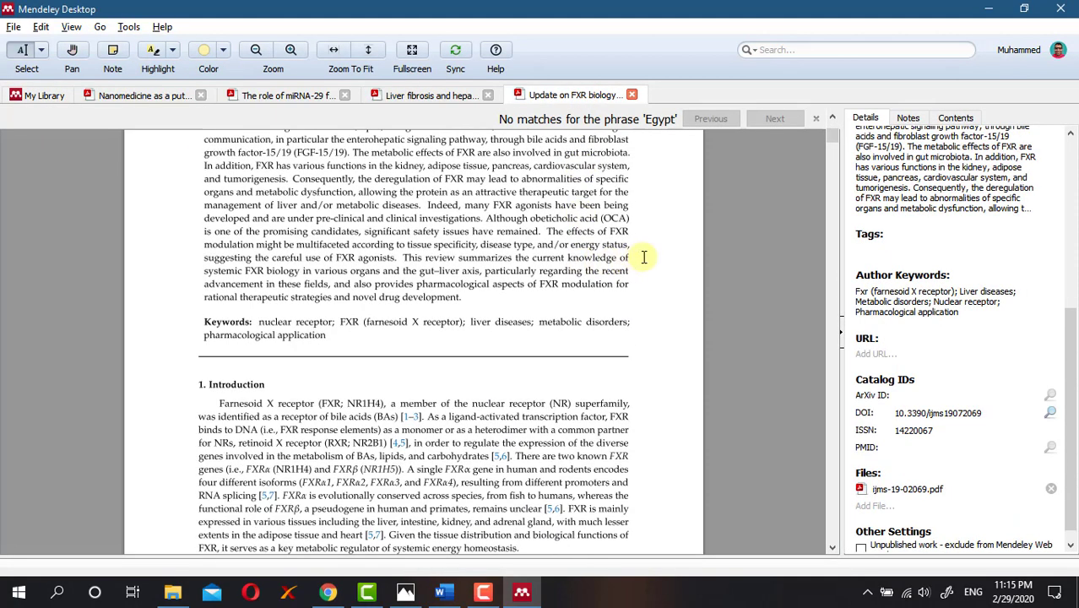
pyautogui.click(817, 119)
pyautogui.scroll(-1, 963, 380)
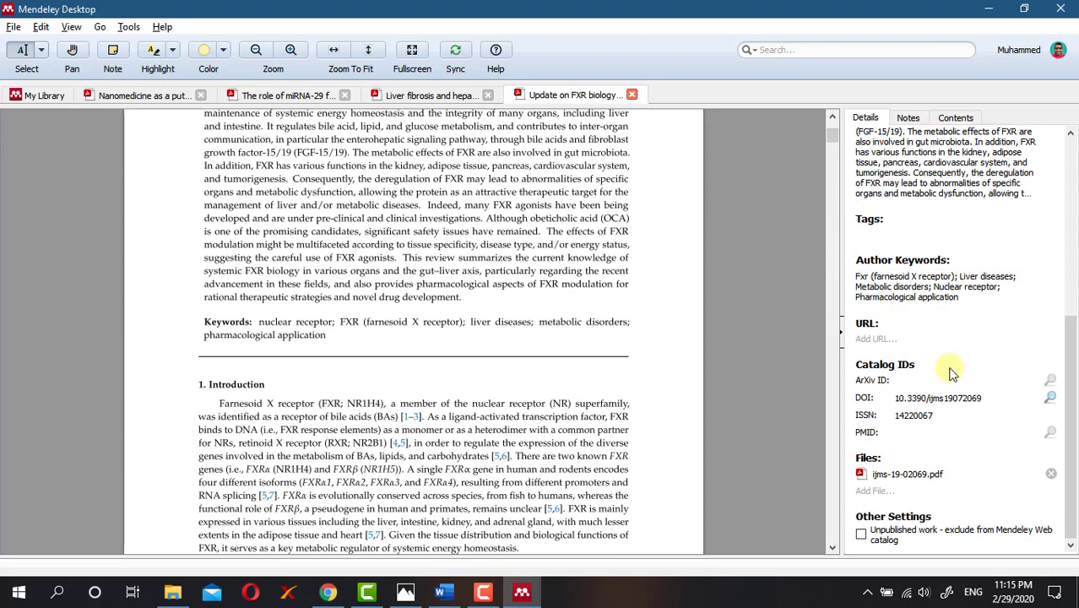
pyautogui.scroll(3, 473, 254)
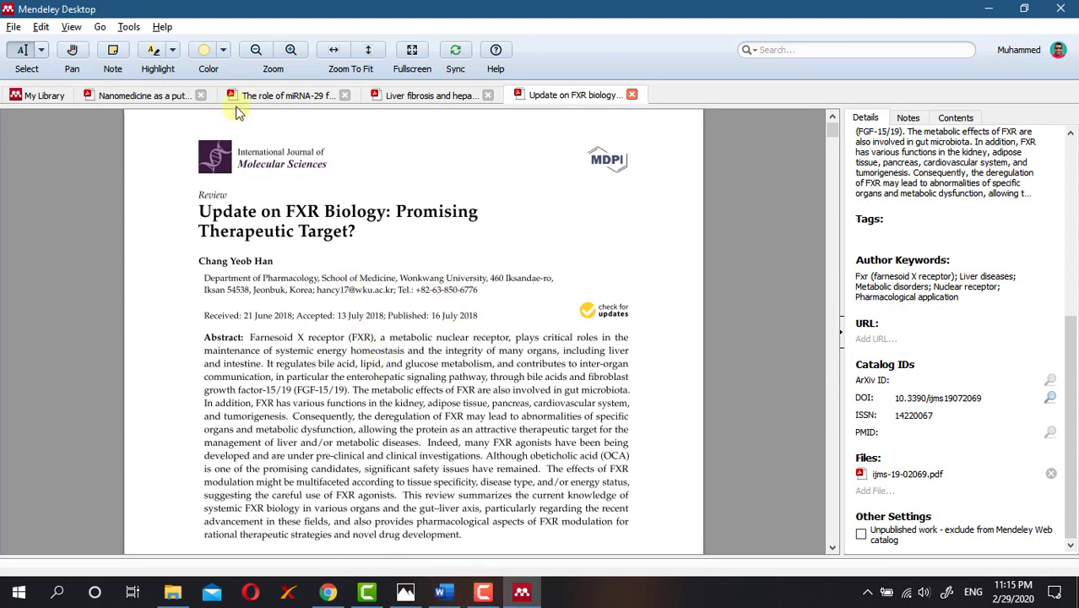
# - Revisit the pink schistosomiasis highlight in the liver fibrosis paper and return to the library
pyautogui.click(409, 95)
pyautogui.scroll(-8, 557, 439)
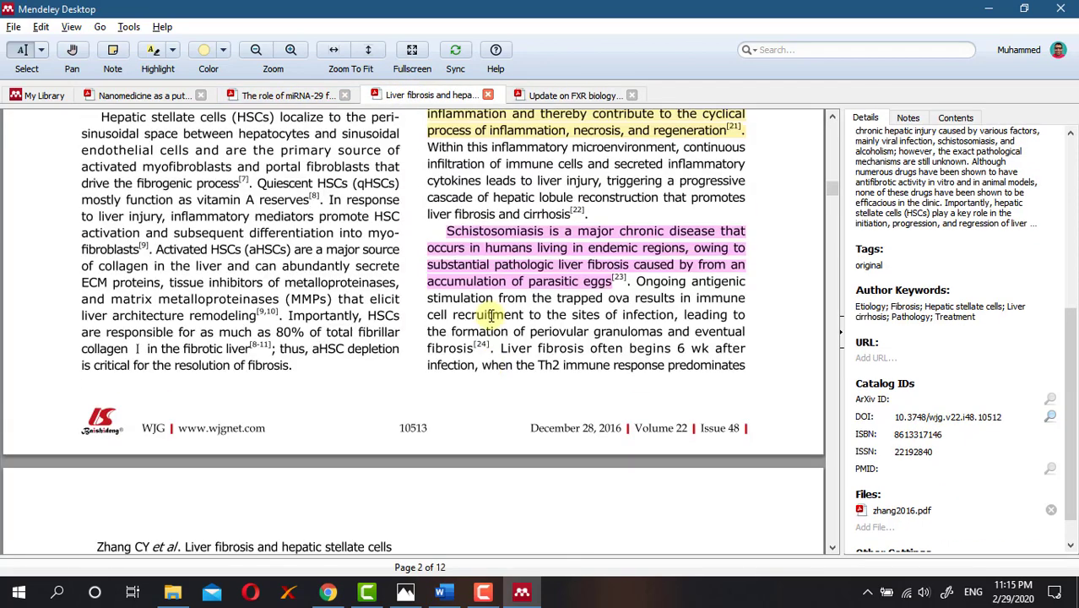
pyautogui.click(32, 96)
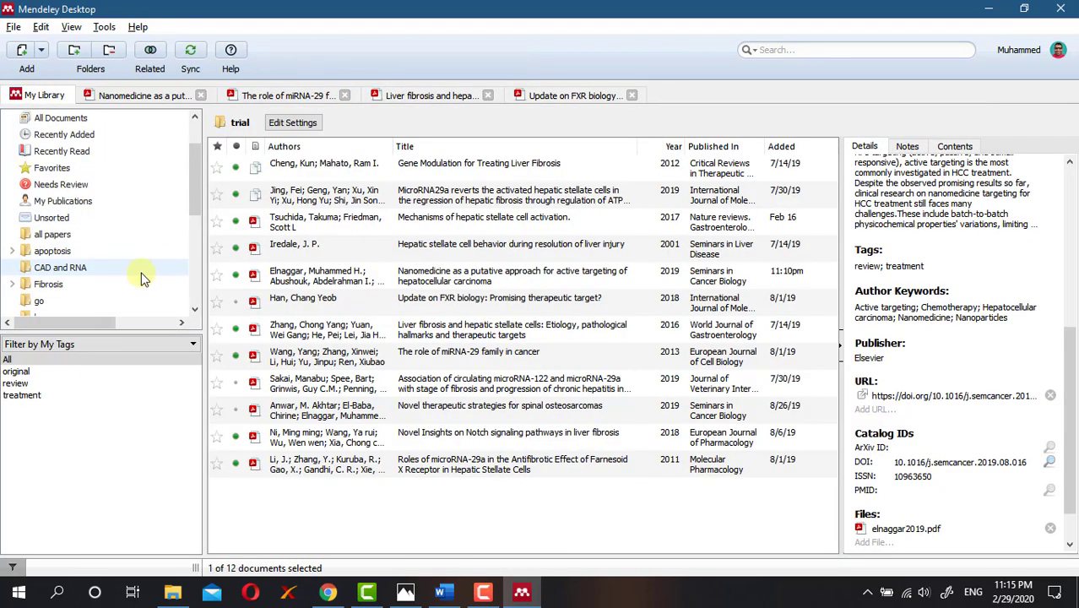
# - Open the form for creating a new group, glancing back at the liver fibrosis paper's highlights
pyautogui.scroll(-5, 93, 269)
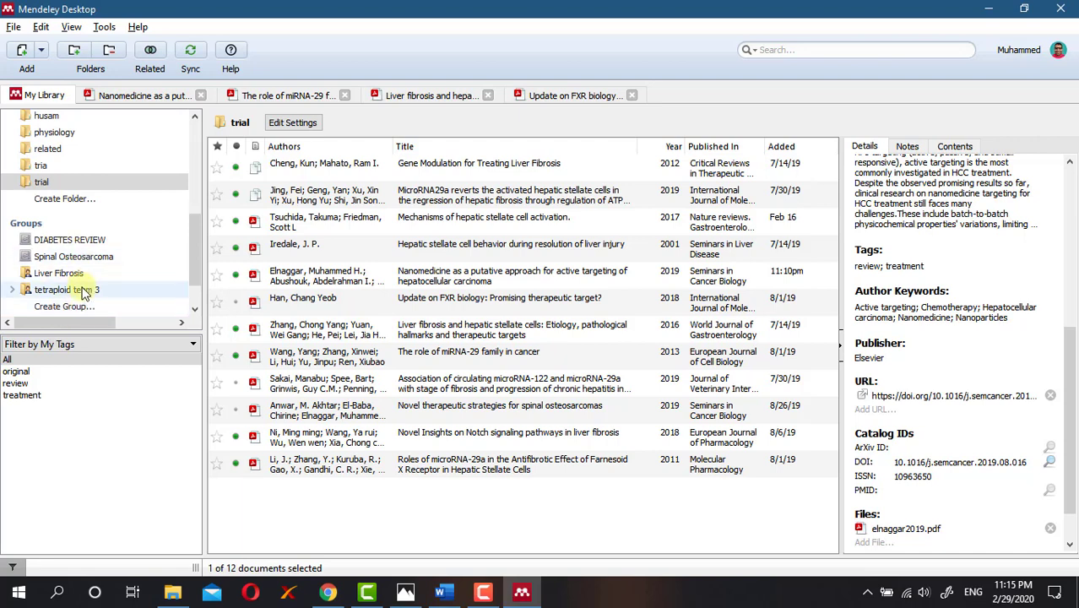
pyautogui.click(122, 311)
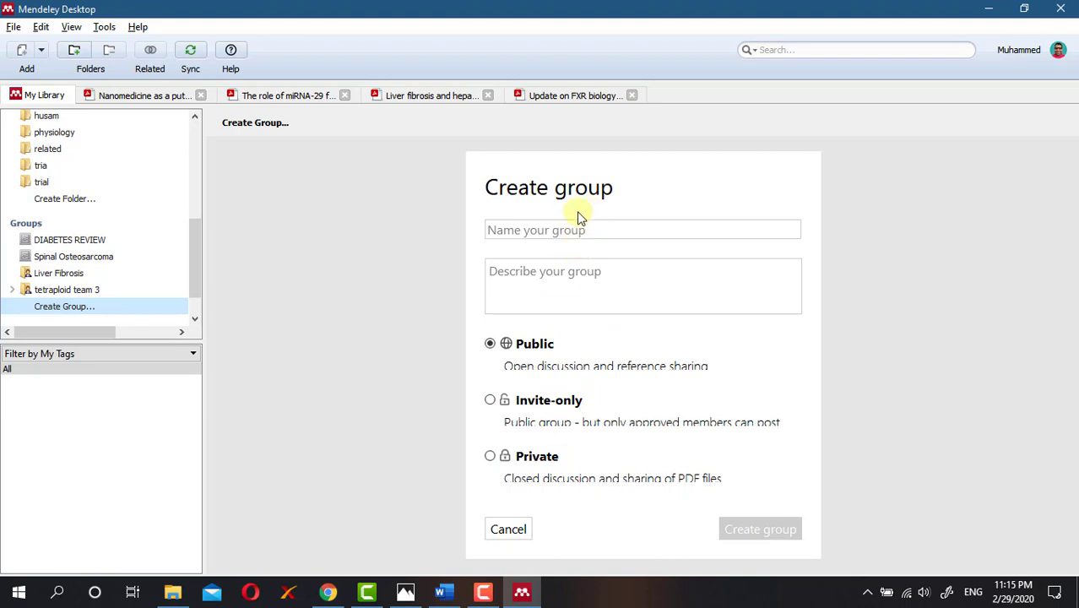
pyautogui.click(427, 98)
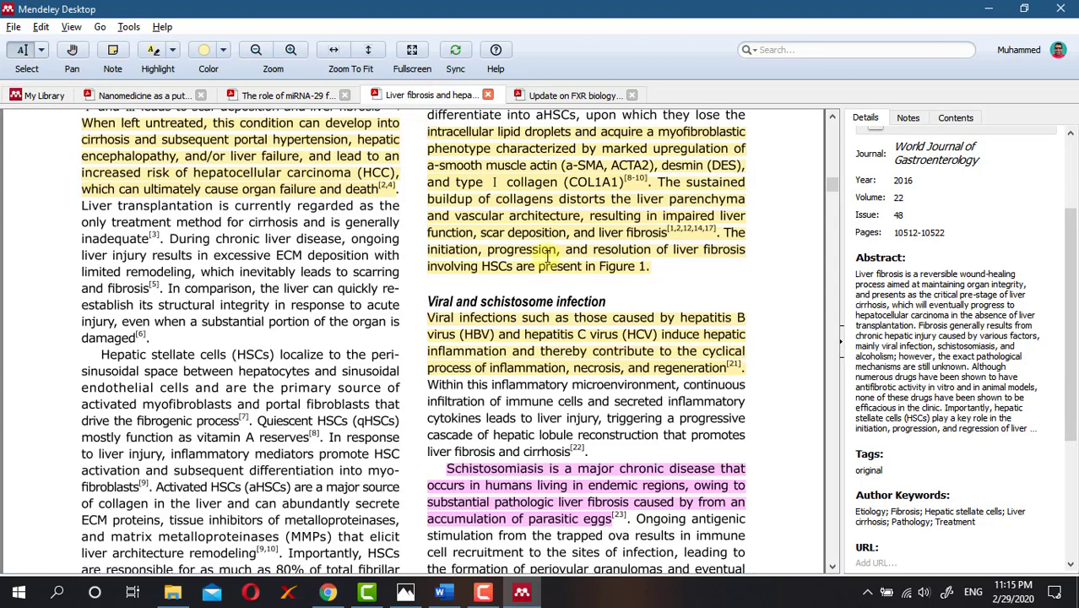
pyautogui.click(41, 98)
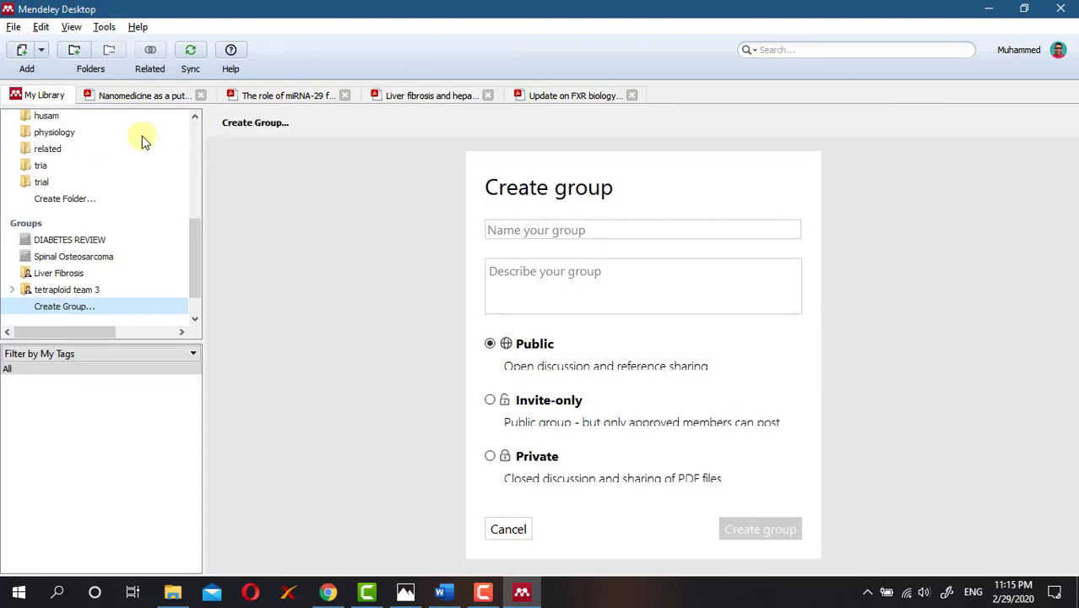
# - Leave the new group form for the trial folder and select all of the folder's documents
pyautogui.click(65, 183)
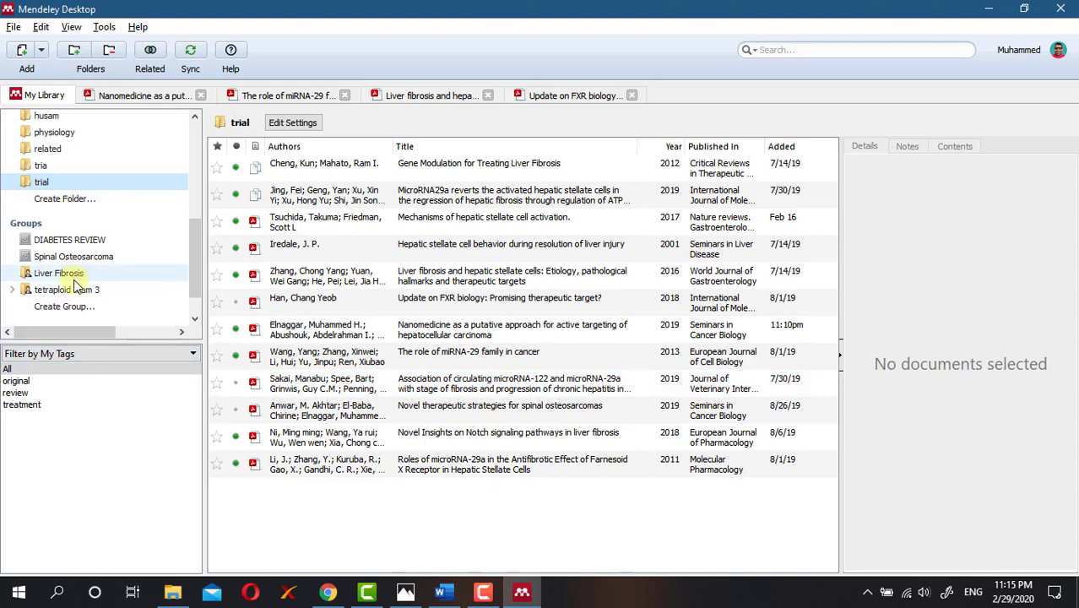
pyautogui.click(575, 528)
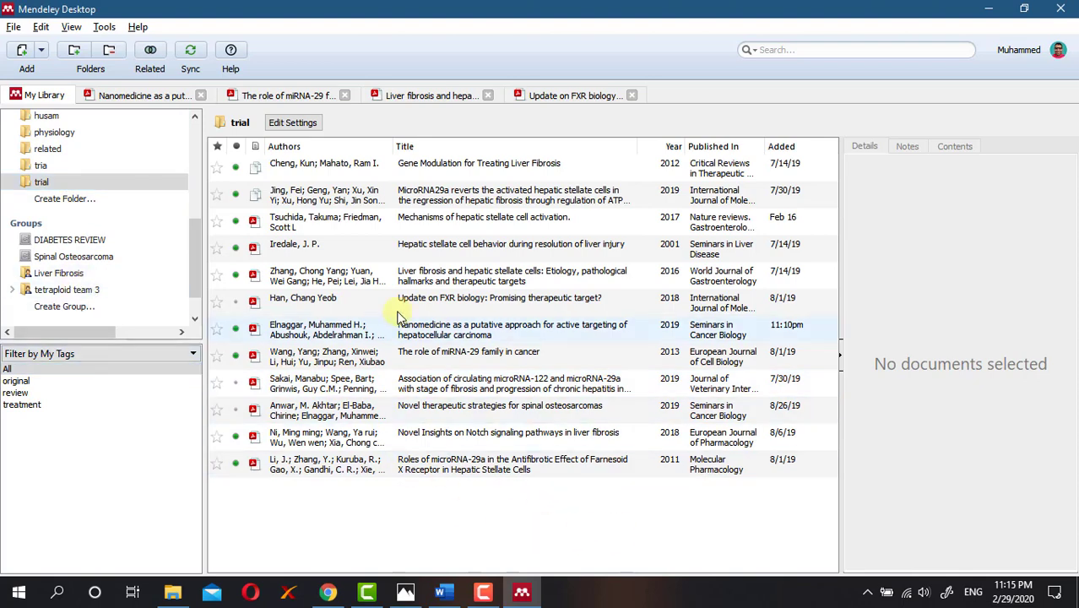
pyautogui.click(476, 469)
pyautogui.hotkey('ctrl', 'a')
pyautogui.moveTo(432, 305); pyautogui.dragTo(277, 144)
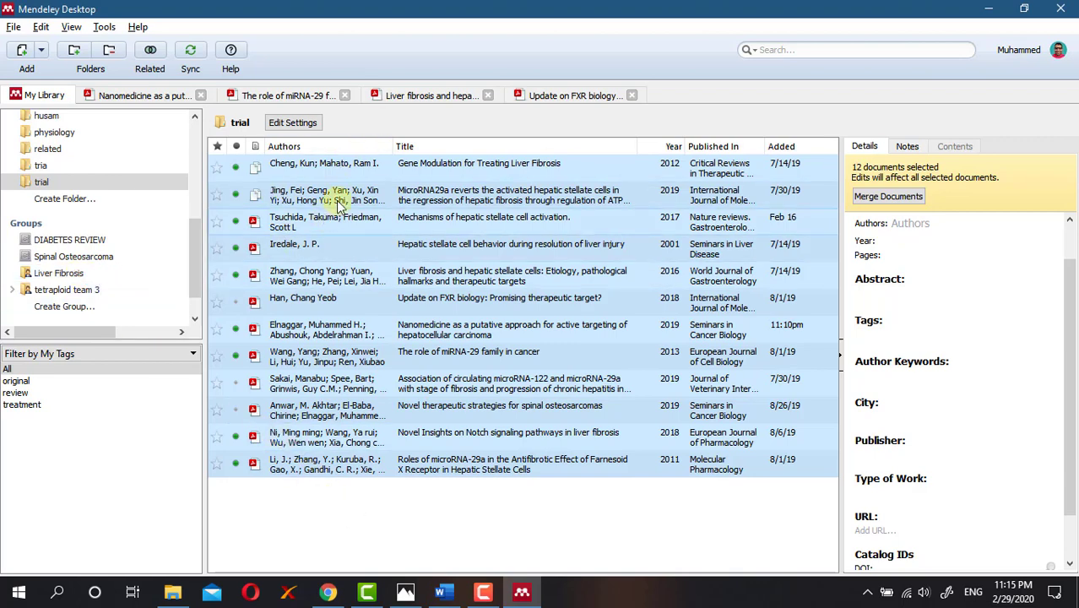
# - In the liver fibrosis paper, attach a note reading "this is important" to the pink schistosomiasis highlight and colour the note green
pyautogui.click(406, 100)
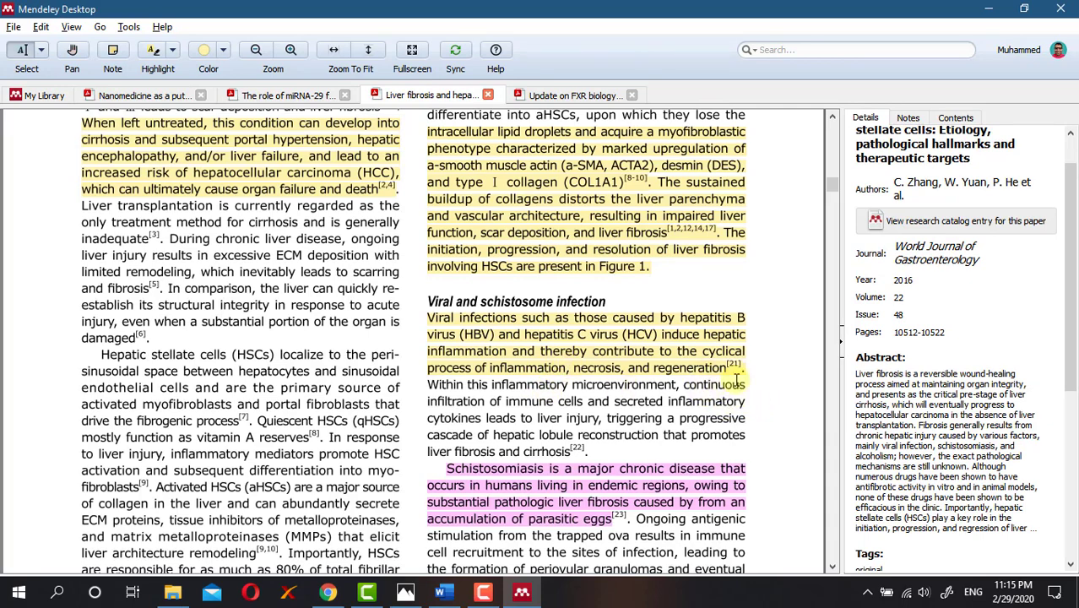
pyautogui.scroll(-3, 727, 379)
pyautogui.click(579, 270)
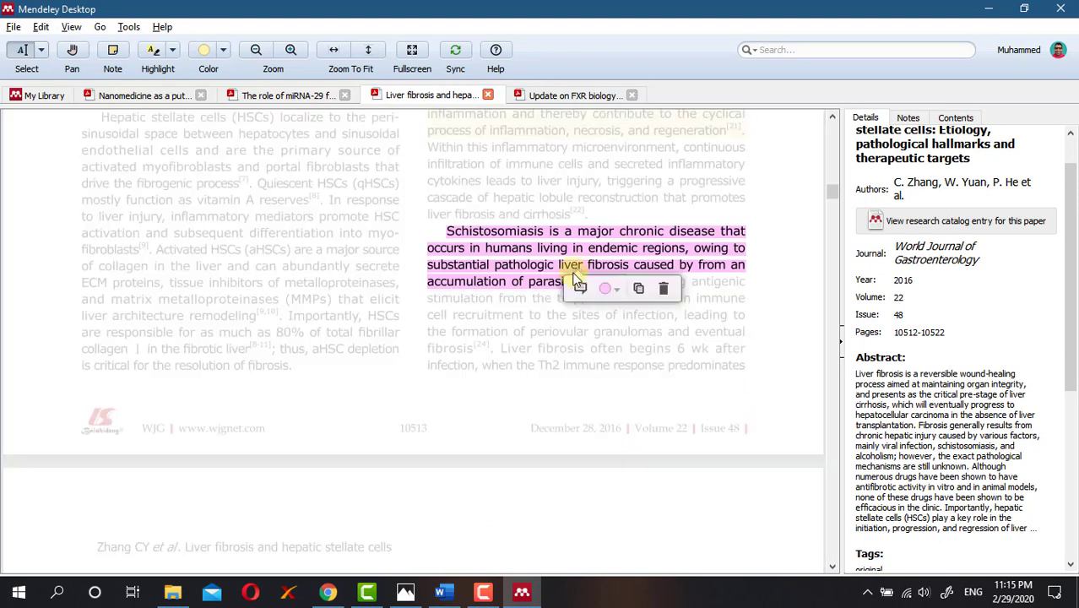
pyautogui.click(580, 289)
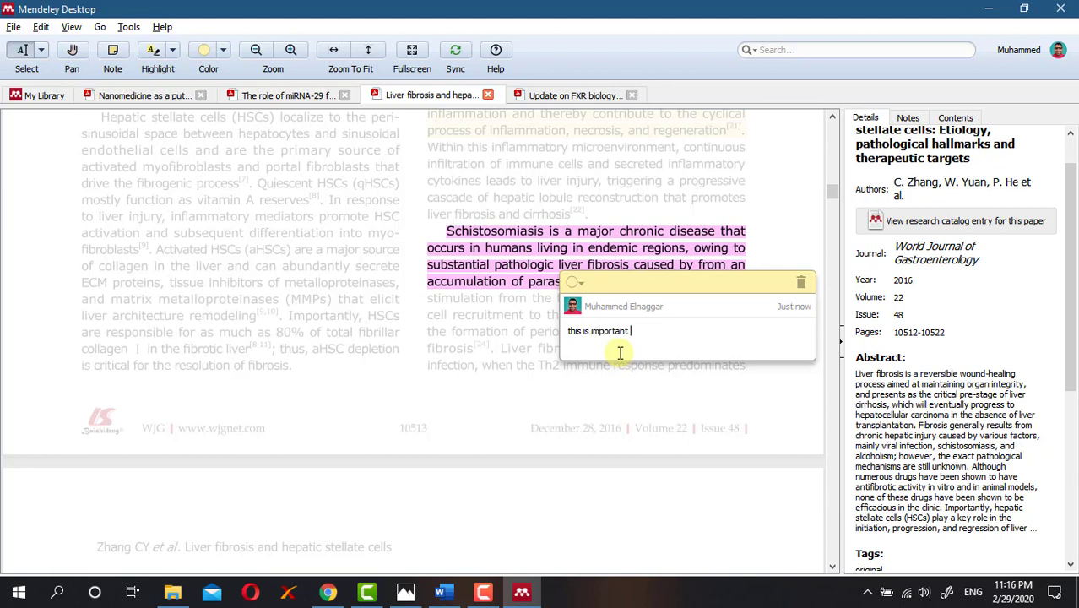
pyautogui.click(577, 283)
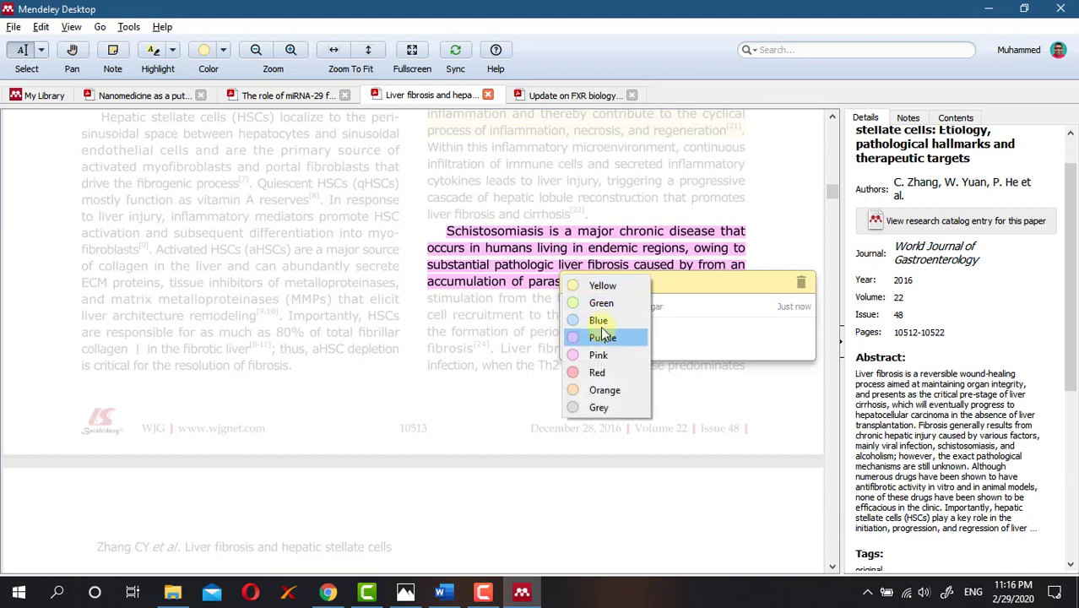
pyautogui.click(600, 302)
pyautogui.click(507, 321)
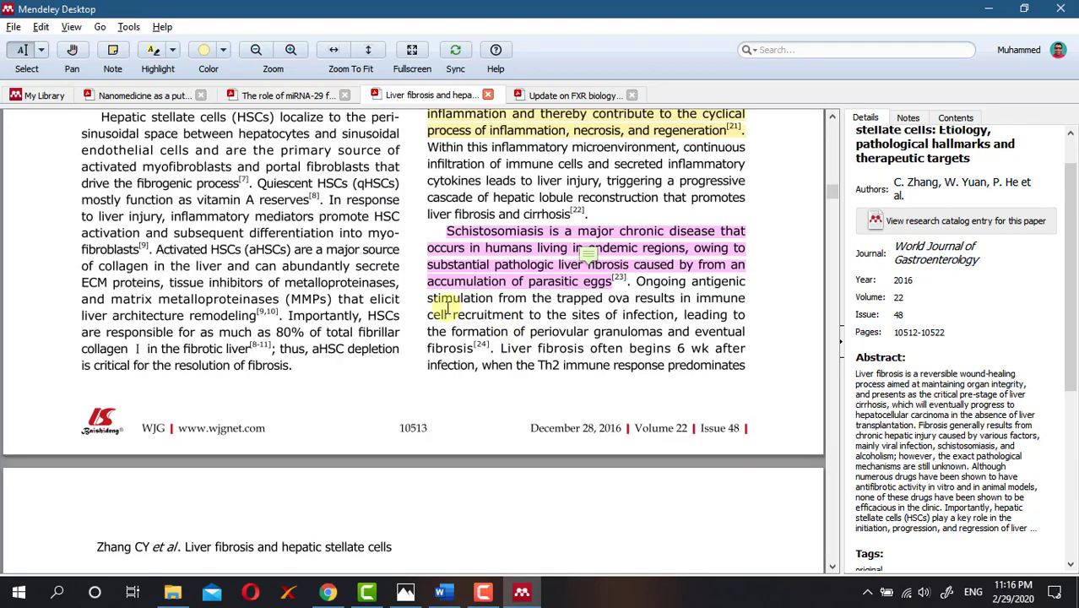
# - Collapse the paper's document details to widen the reading area and go to the Figure 1 diagram on the following page
pyautogui.scroll(-5, 577, 323)
pyautogui.scroll(-3, 576, 324)
pyautogui.scroll(9, 608, 330)
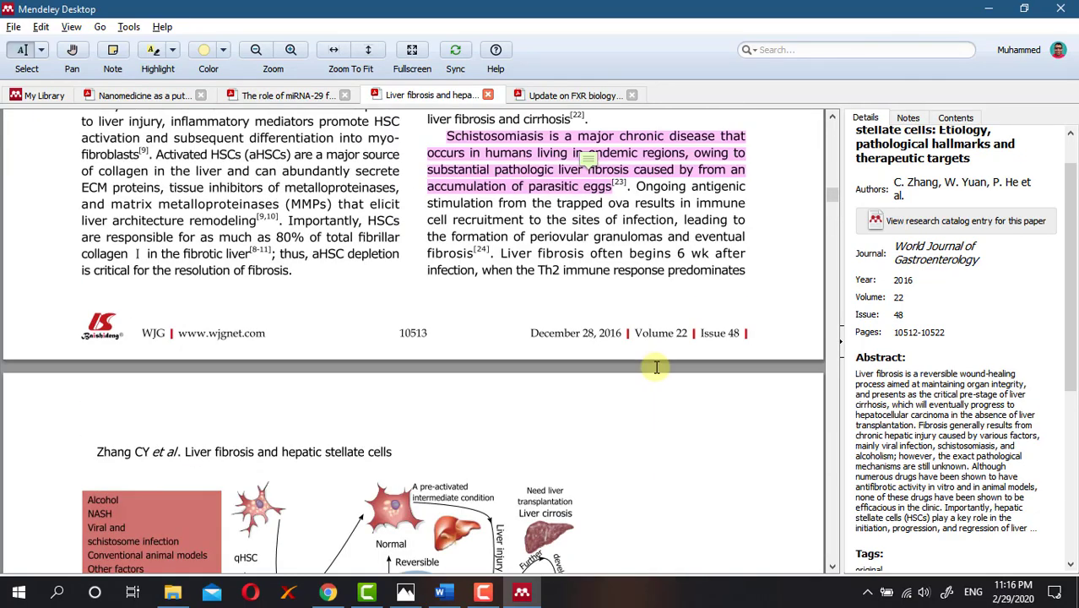
pyautogui.click(842, 354)
pyautogui.scroll(-5, 614, 330)
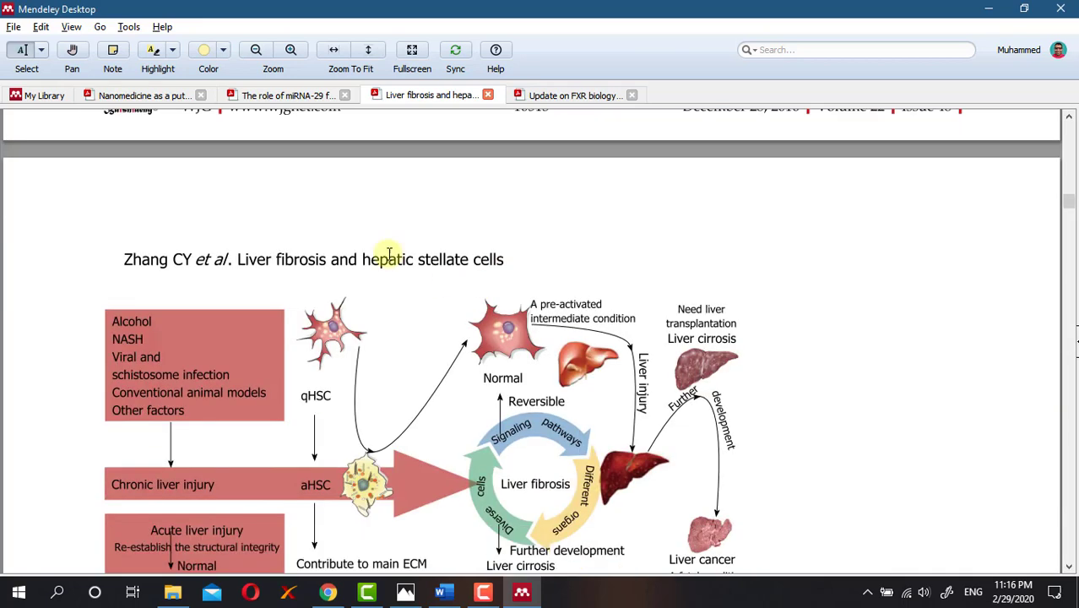
# - Draw a yellow rectangle highlight around the entire Figure 1 diagram, ending just above its caption
pyautogui.click(172, 51)
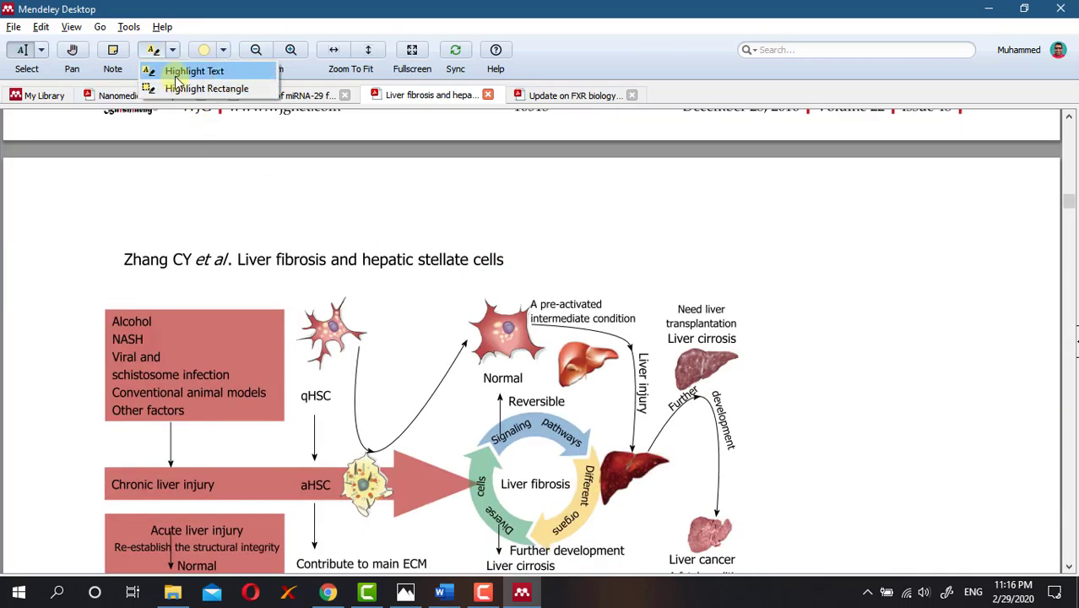
pyautogui.click(196, 91)
pyautogui.scroll(-3, 663, 246)
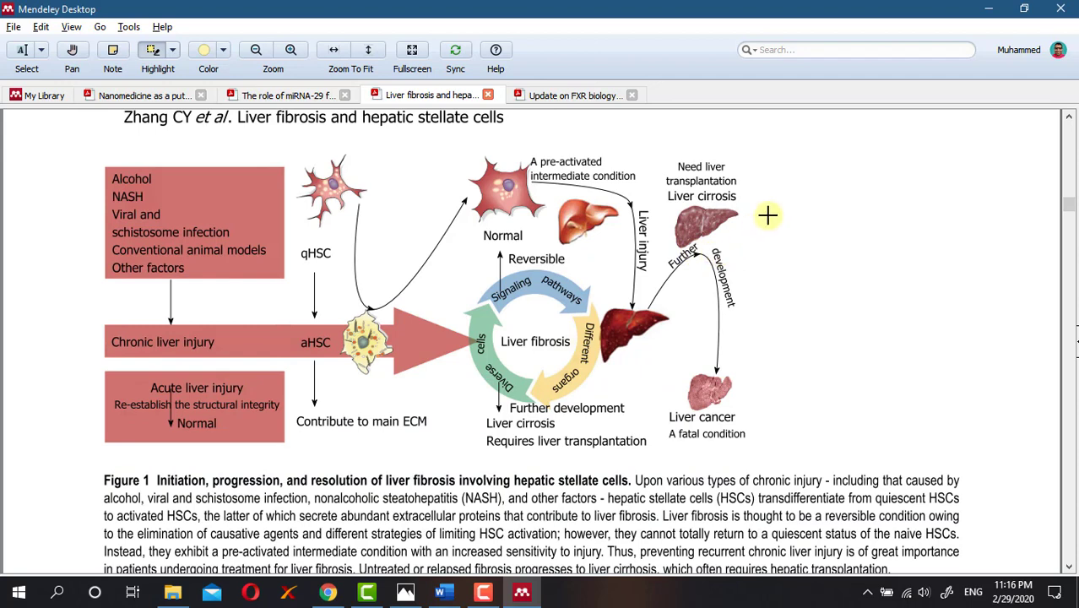
pyautogui.moveTo(809, 137); pyautogui.dragTo(60, 471)
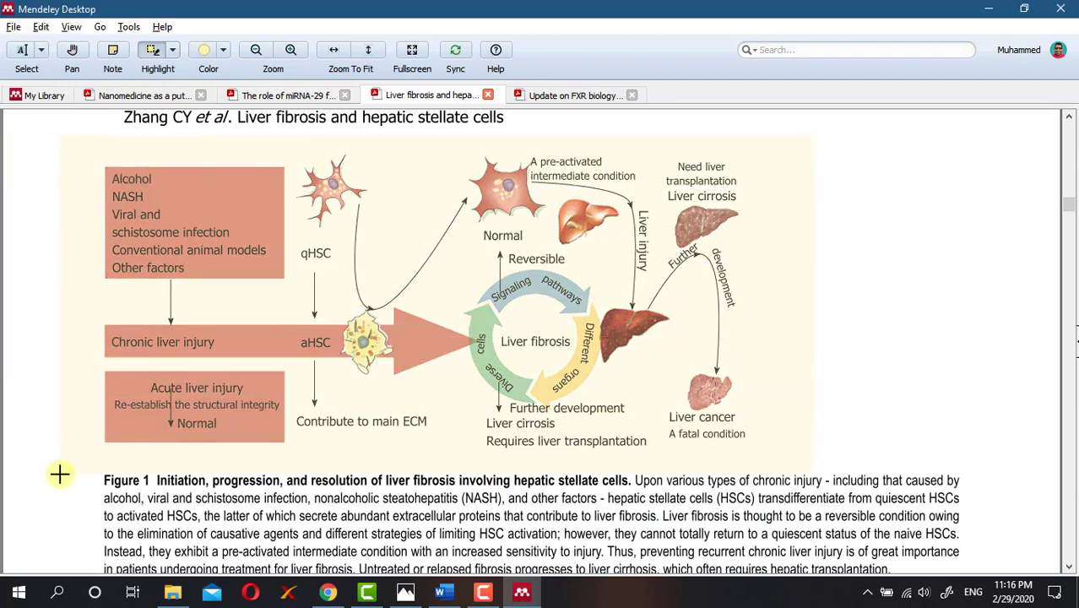
pyautogui.moveTo(62, 475); pyautogui.dragTo(63, 475)
# - Attach a note reading "we can this figure (premission)" to the Figure 1 highlight and open the note's colour choices
pyautogui.click(754, 319)
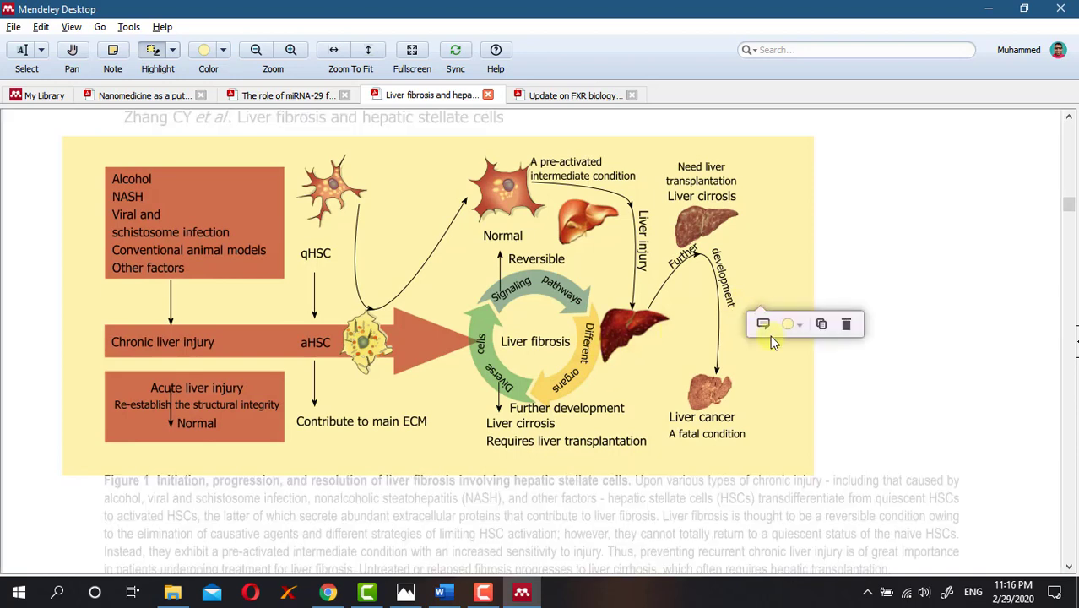
pyautogui.click(763, 325)
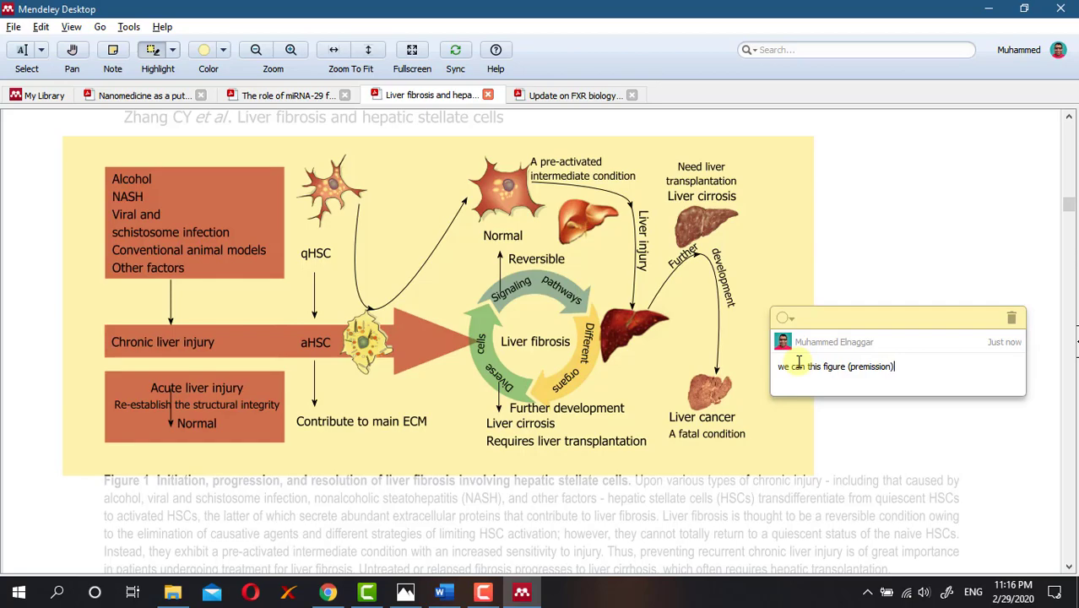
pyautogui.click(785, 318)
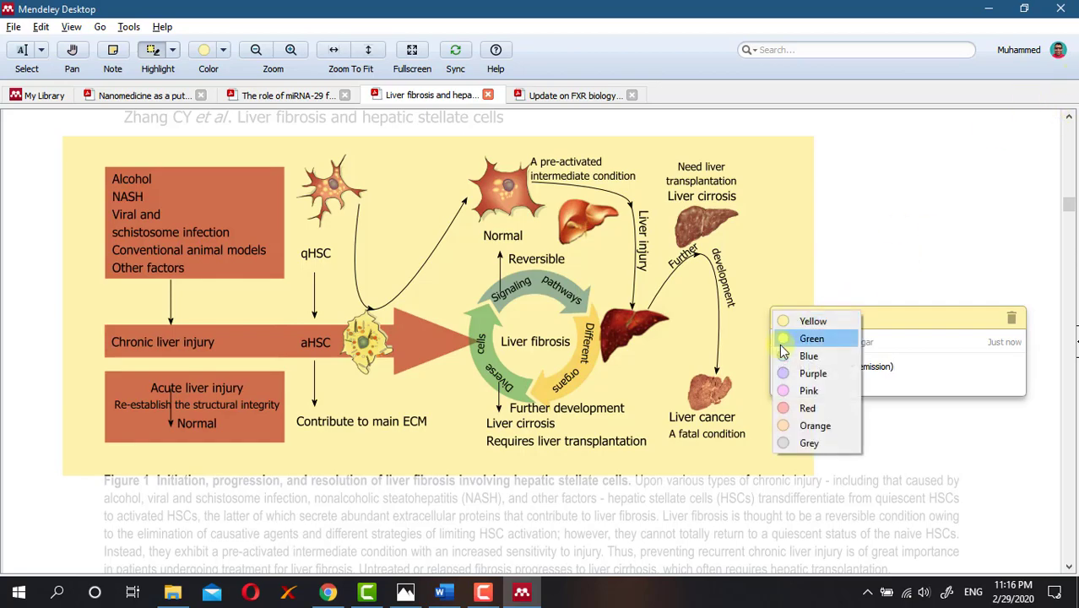